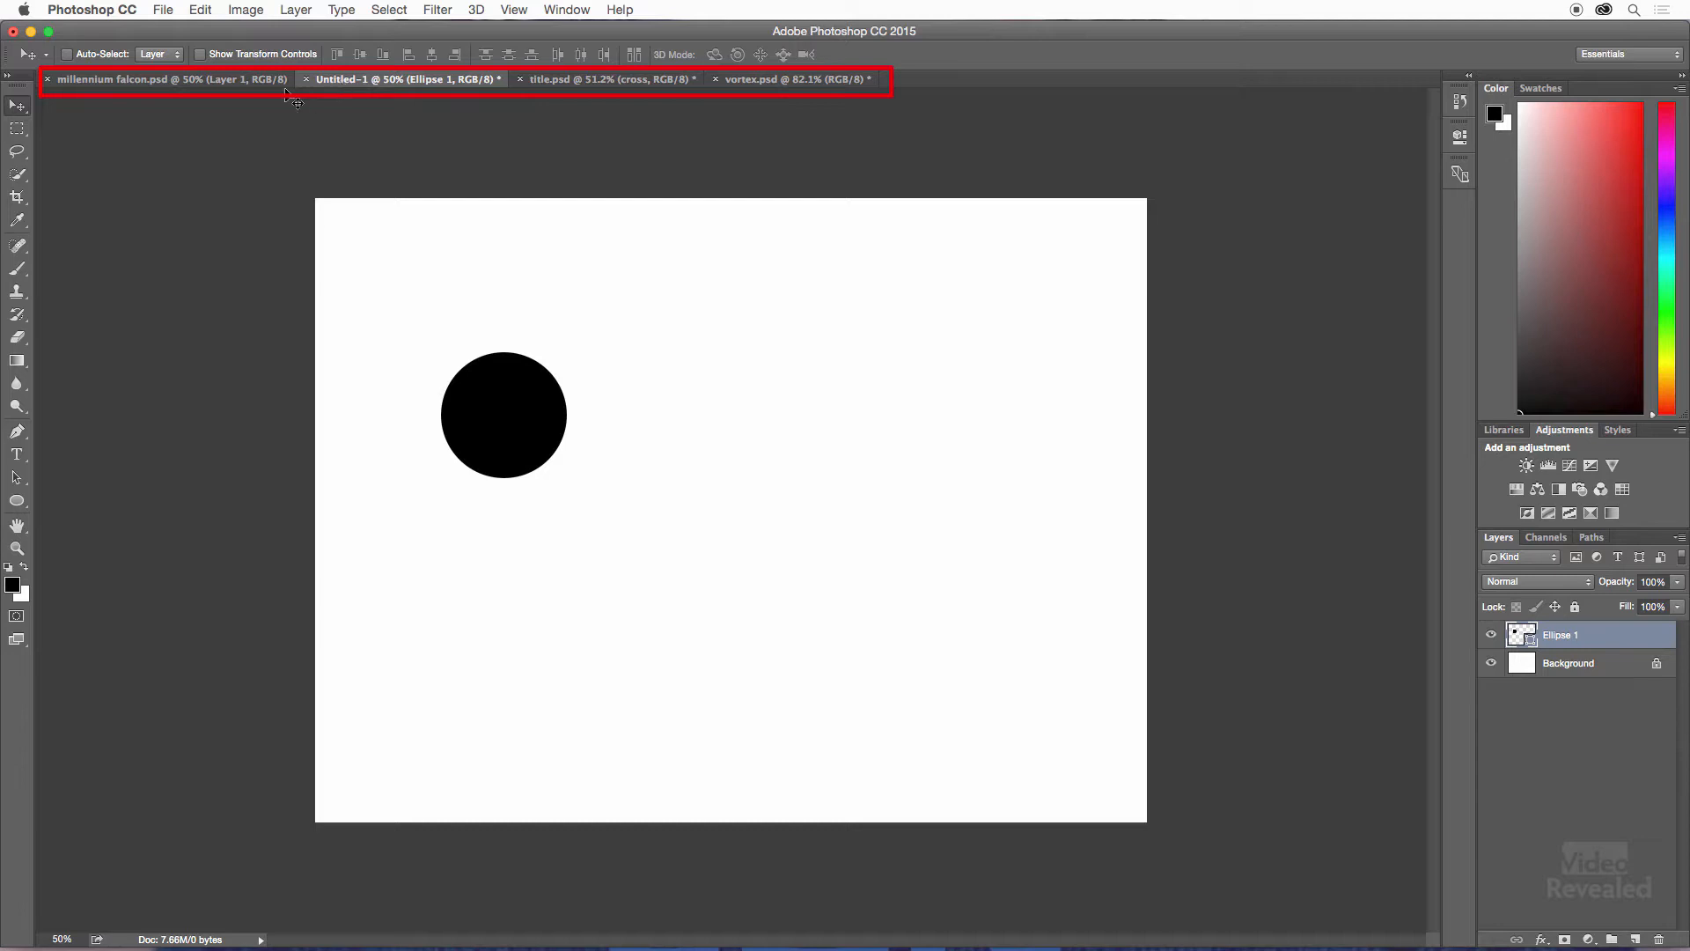
- View the open documents Untitled-1, title.psd and vortex.psd in turn, and return to millennium falcon.psd
{"action": "left_click", "coordinate": [252, 79]}
{"action": "left_click", "coordinate": [369, 81]}
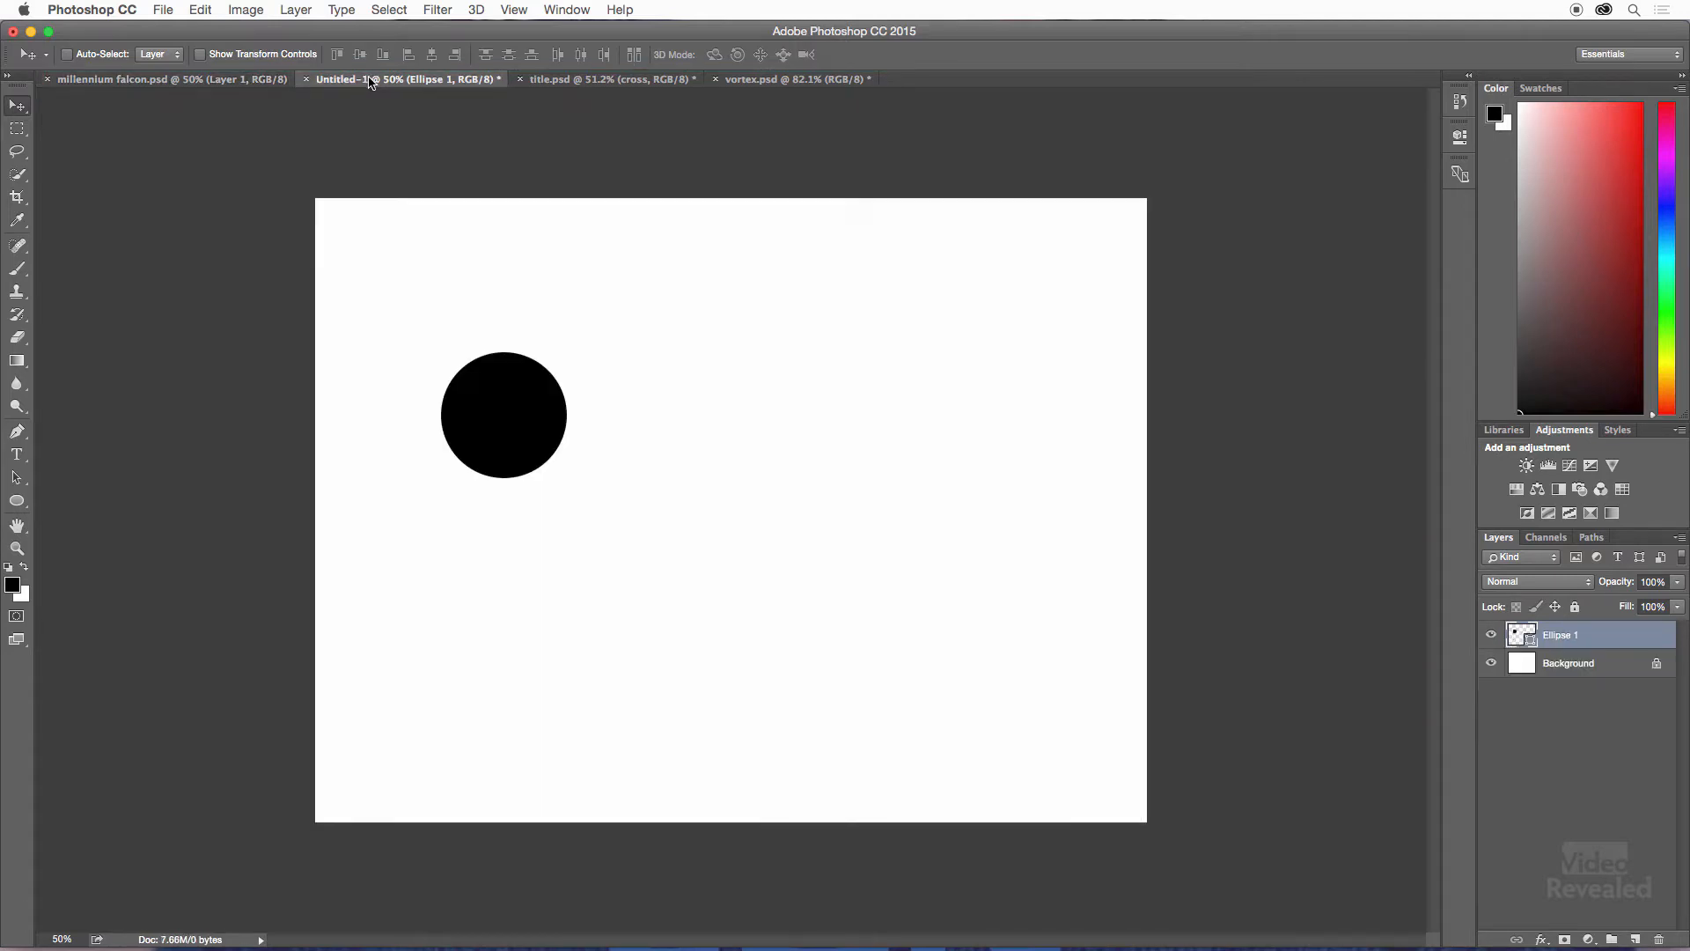
{"action": "left_click", "coordinate": [604, 79]}
{"action": "left_click", "coordinate": [792, 80]}
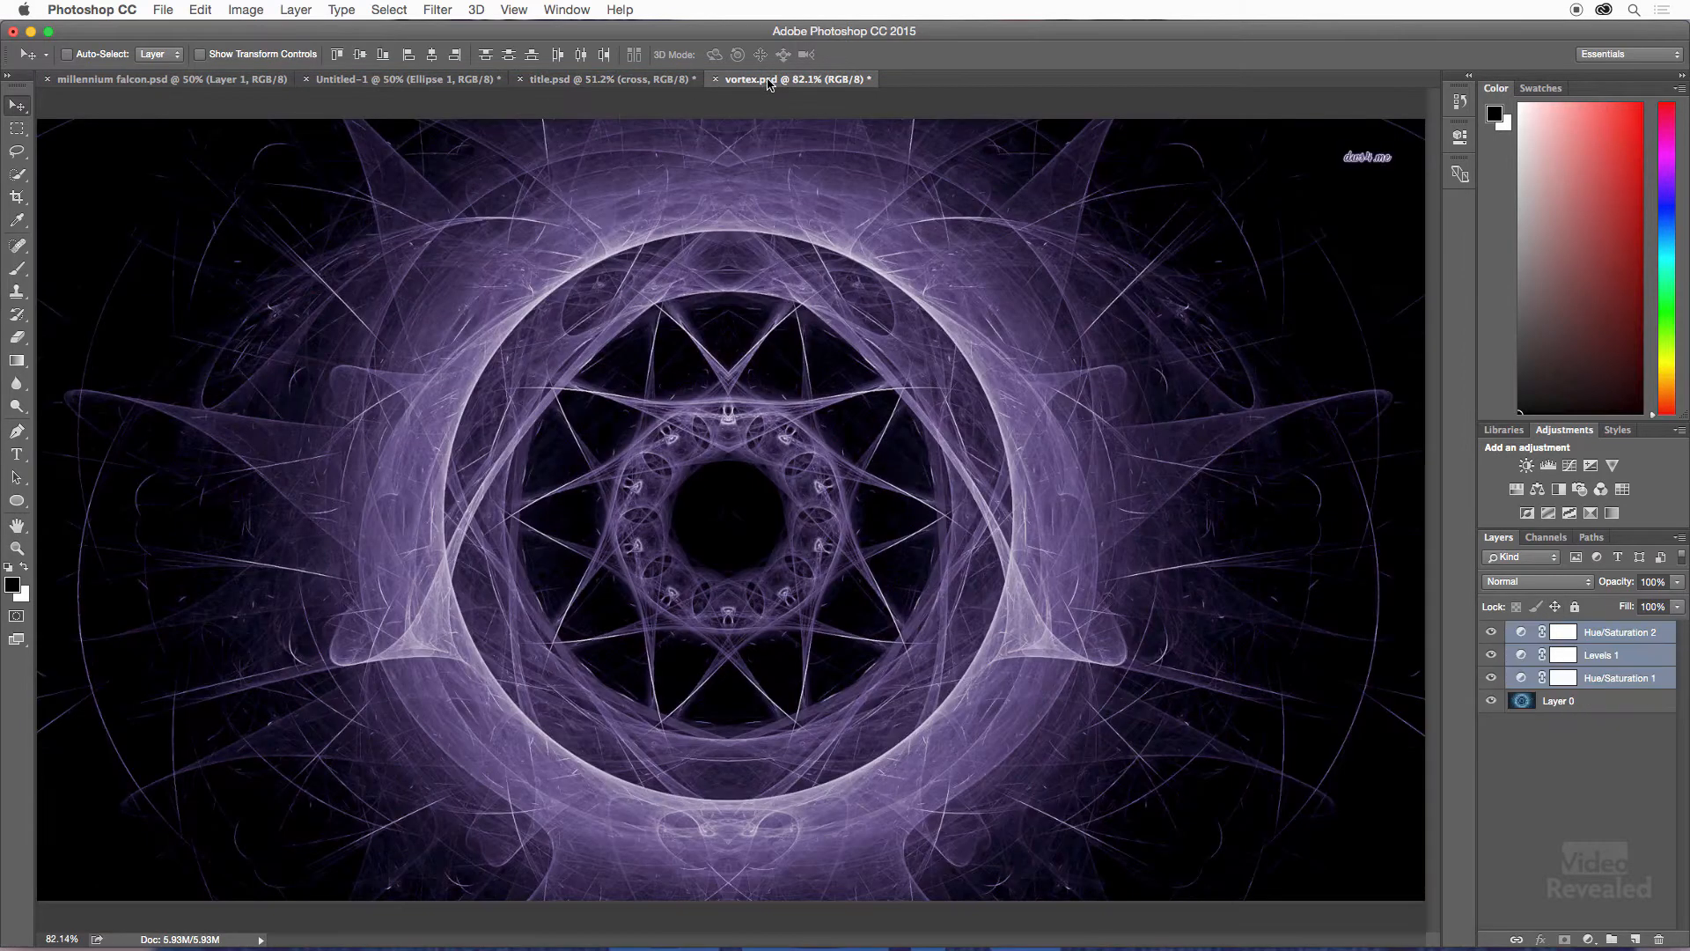
{"action": "left_click", "coordinate": [169, 81]}
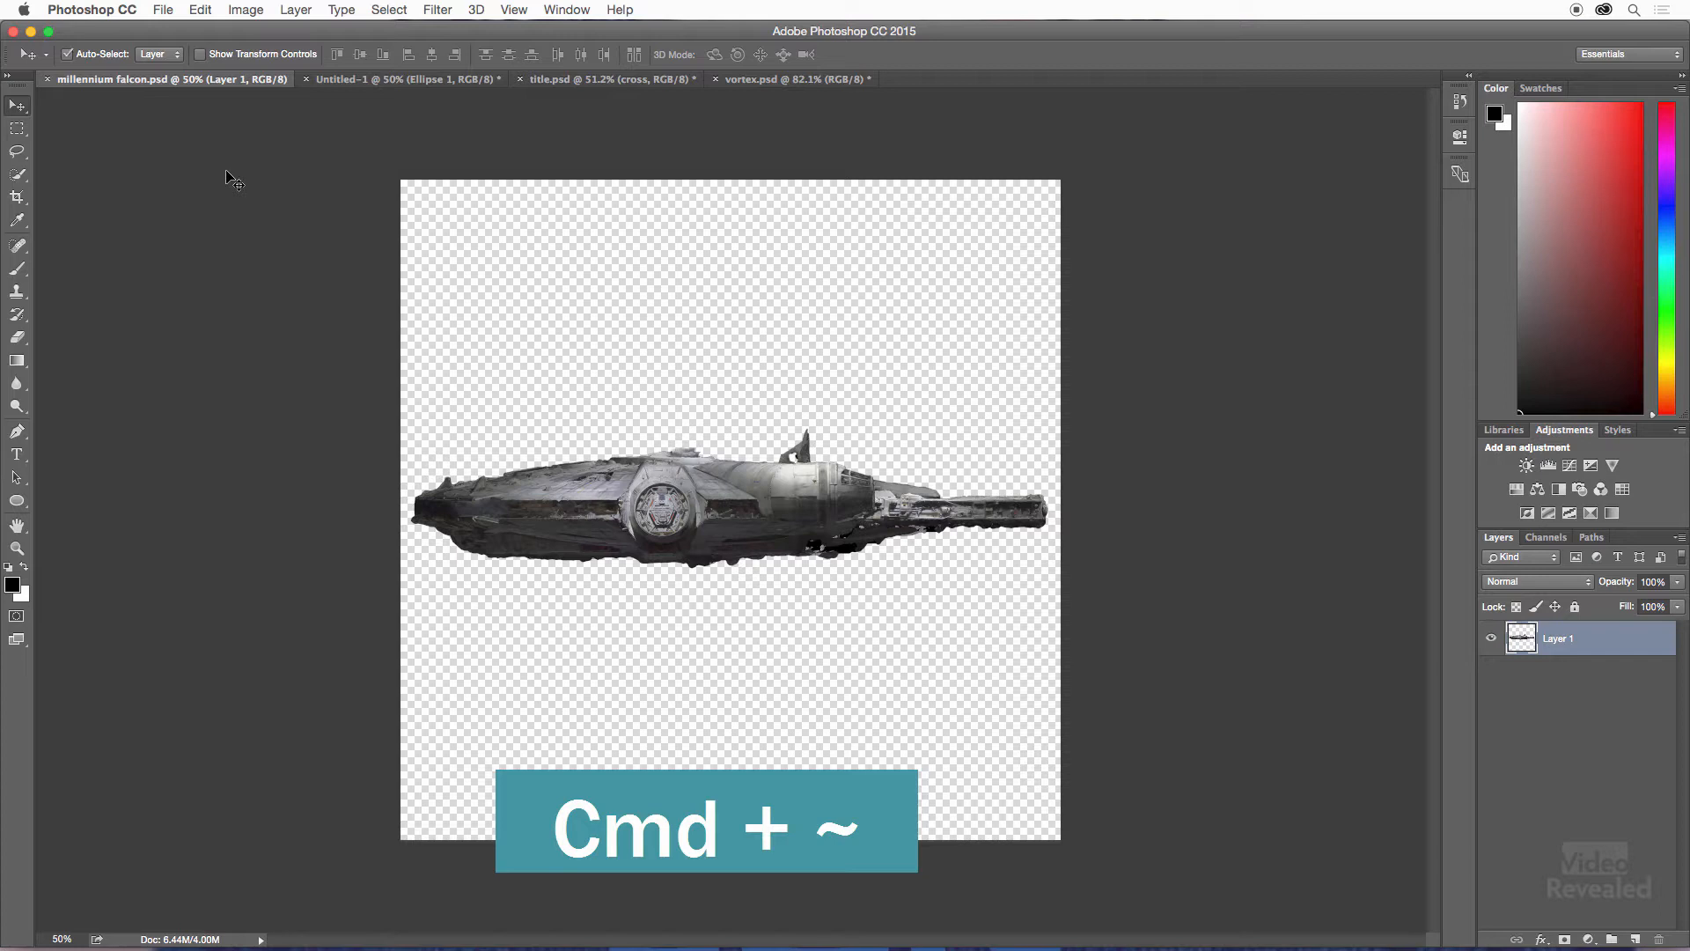
- Cycle repeatedly through all the open documents to view each one in order
{"action": "key", "text": "super+grave"}
{"action": "key", "text": "super+grave"}
{"action": "key", "text": "super+grave"}
{"action": "key", "text": "super+grave"}
{"action": "key", "text": "super+grave"}
{"action": "key", "text": "super+grave"}
{"action": "key", "text": "super+grave"}
{"action": "key", "text": "super+grave"}
{"action": "key", "text": "super+grave"}
{"action": "key", "text": "super+grave"}
{"action": "key", "text": "super+grave"}
{"action": "key", "text": "super+grave"}
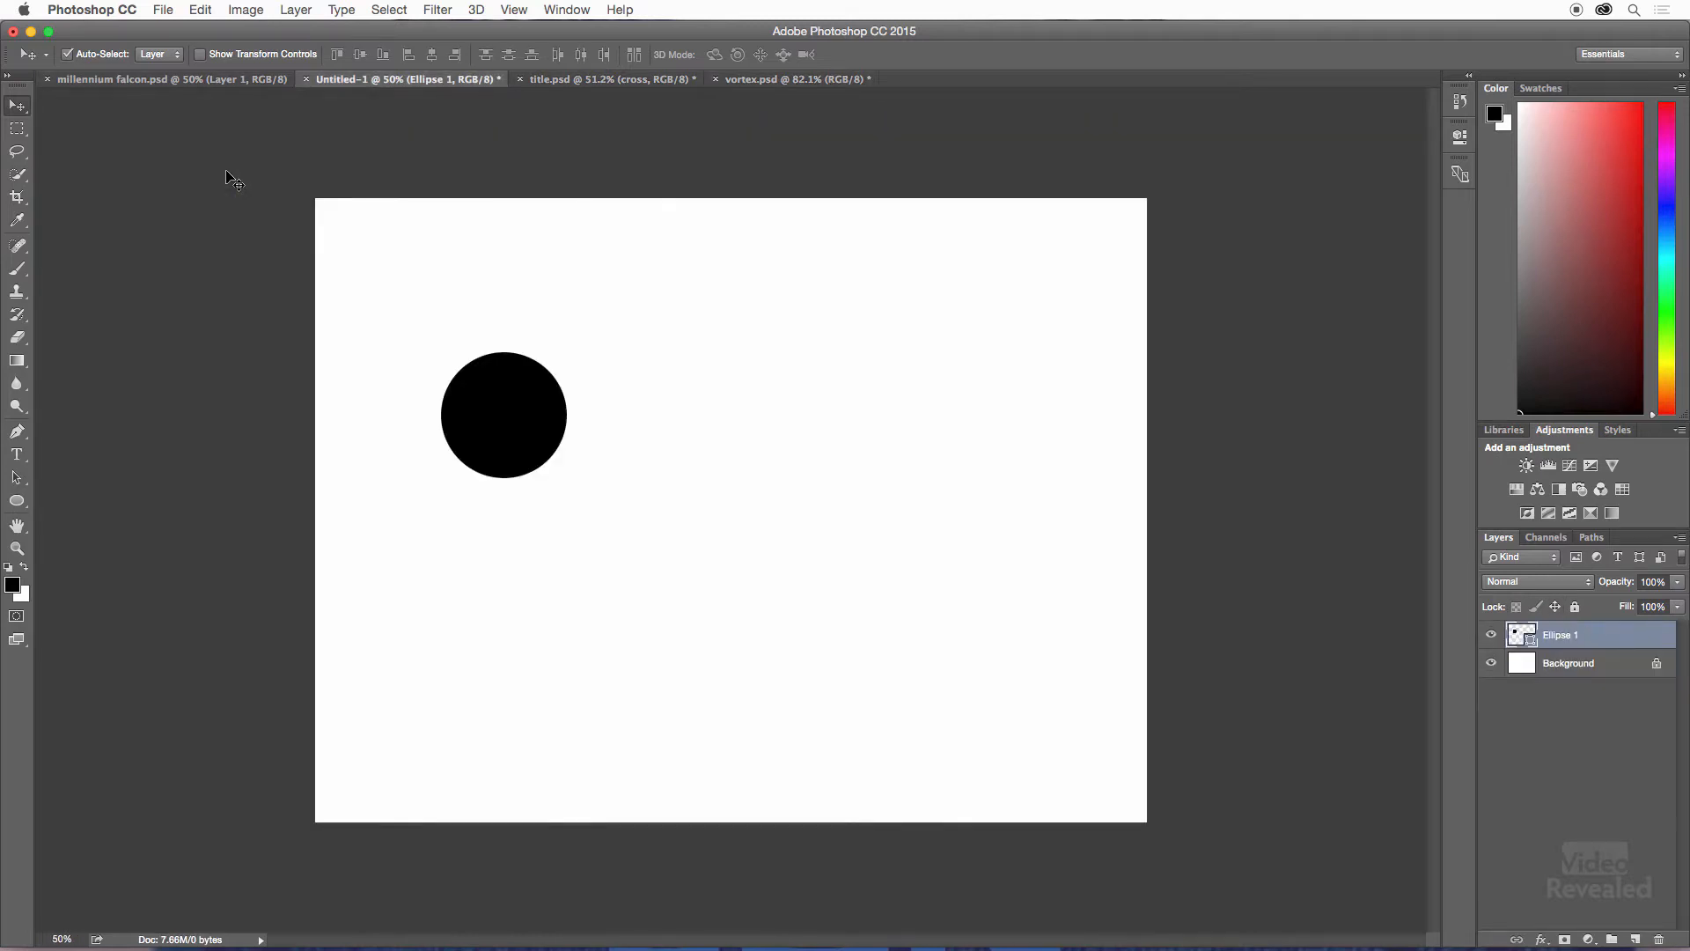
{"action": "key", "text": "super+grave"}
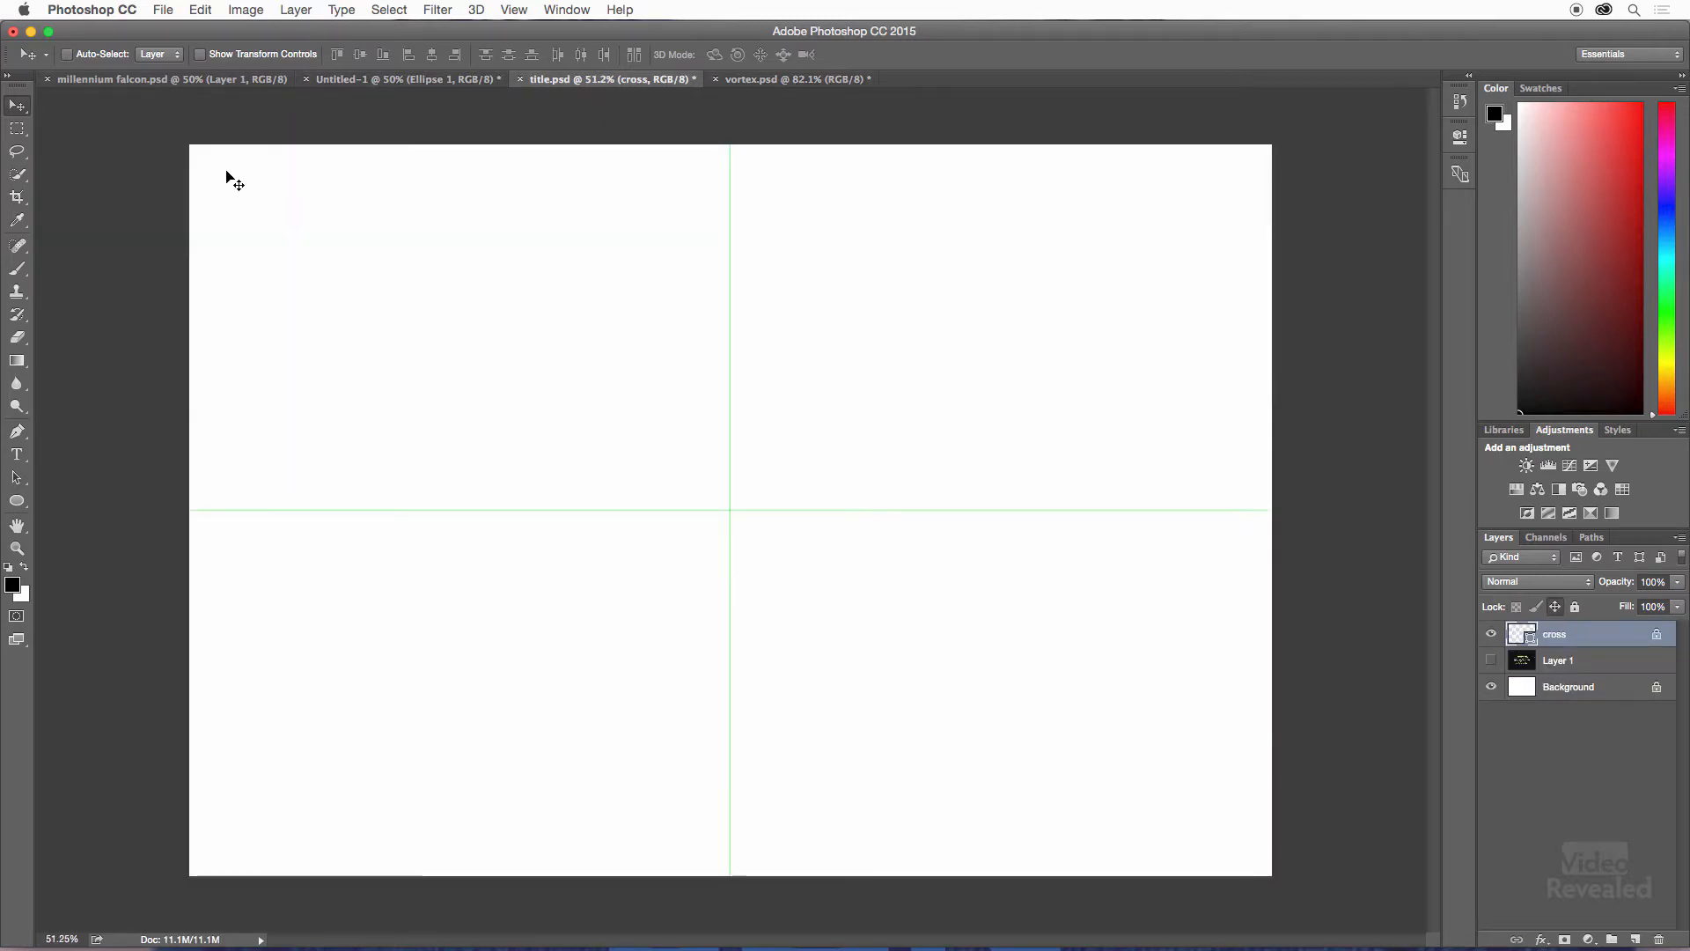
{"action": "key", "text": "super+grave"}
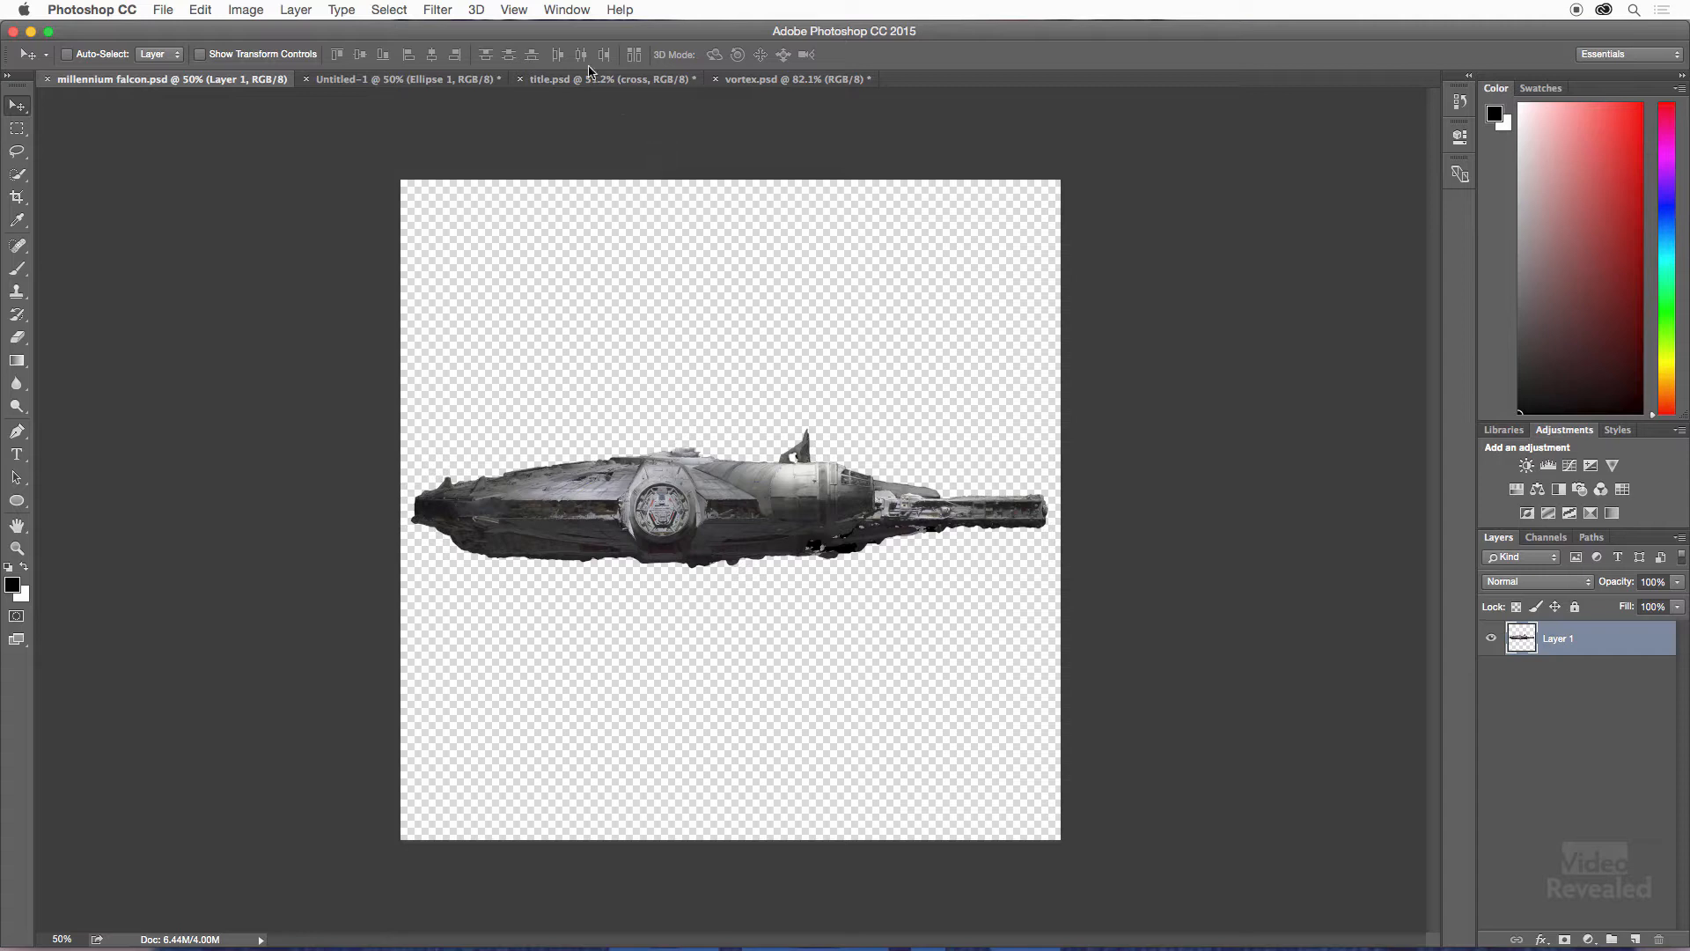
- Turn off the Application Frame and reposition the floating document windows
{"action": "left_click", "coordinate": [566, 10]}
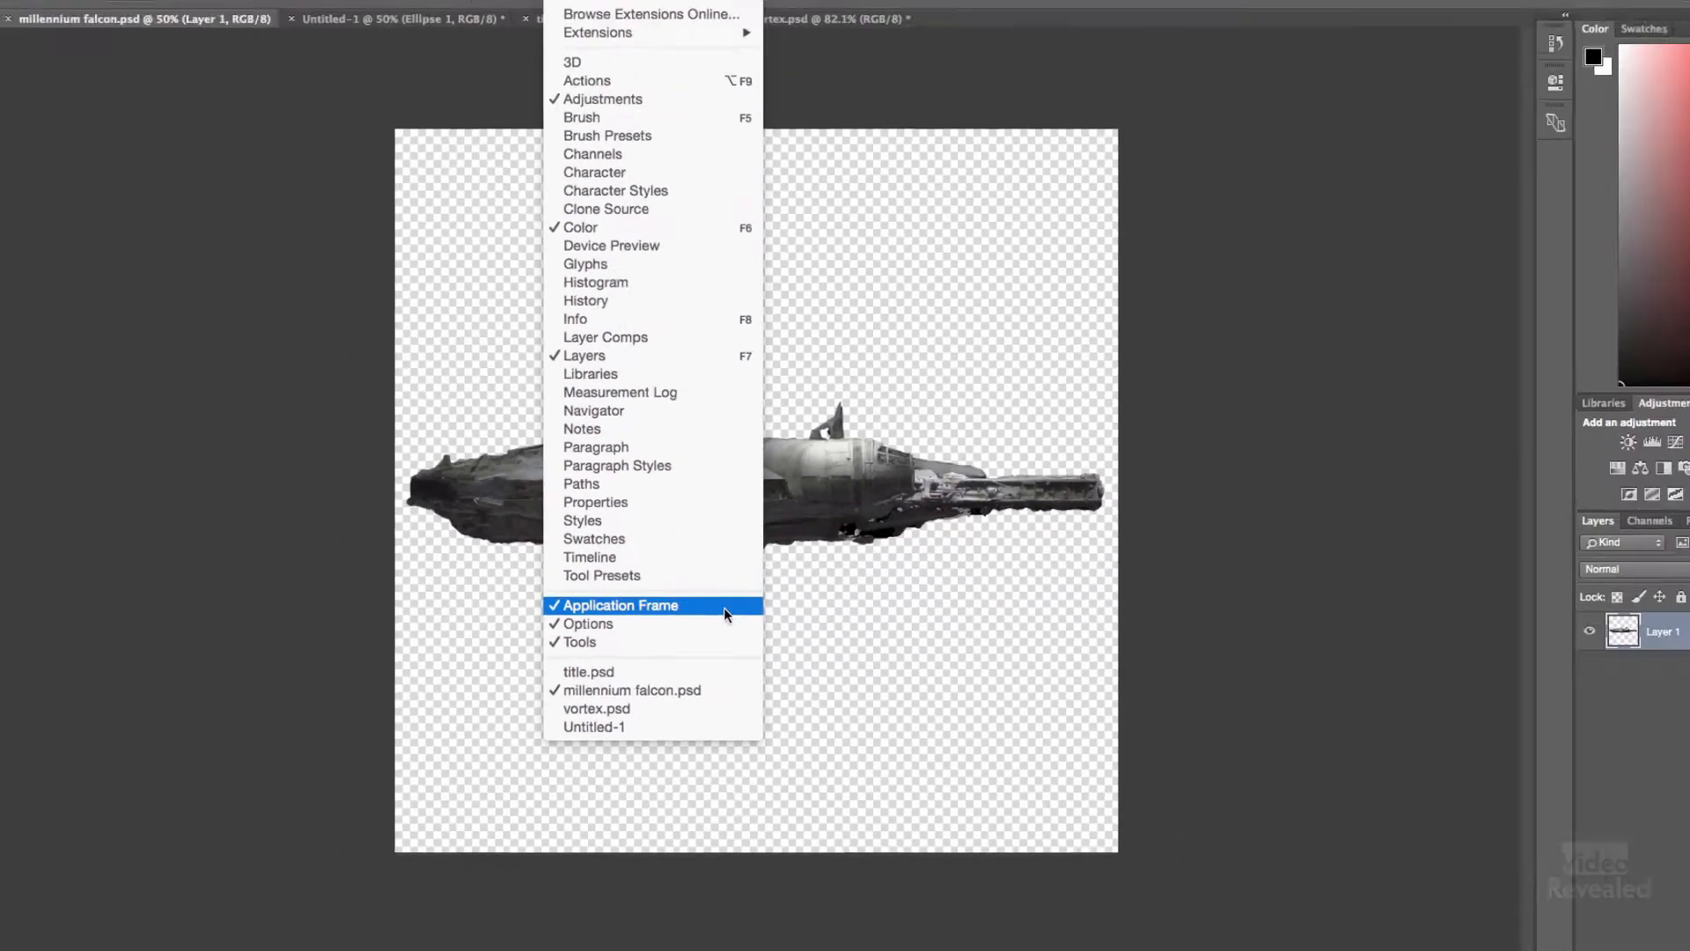
{"action": "left_click", "coordinate": [941, 520]}
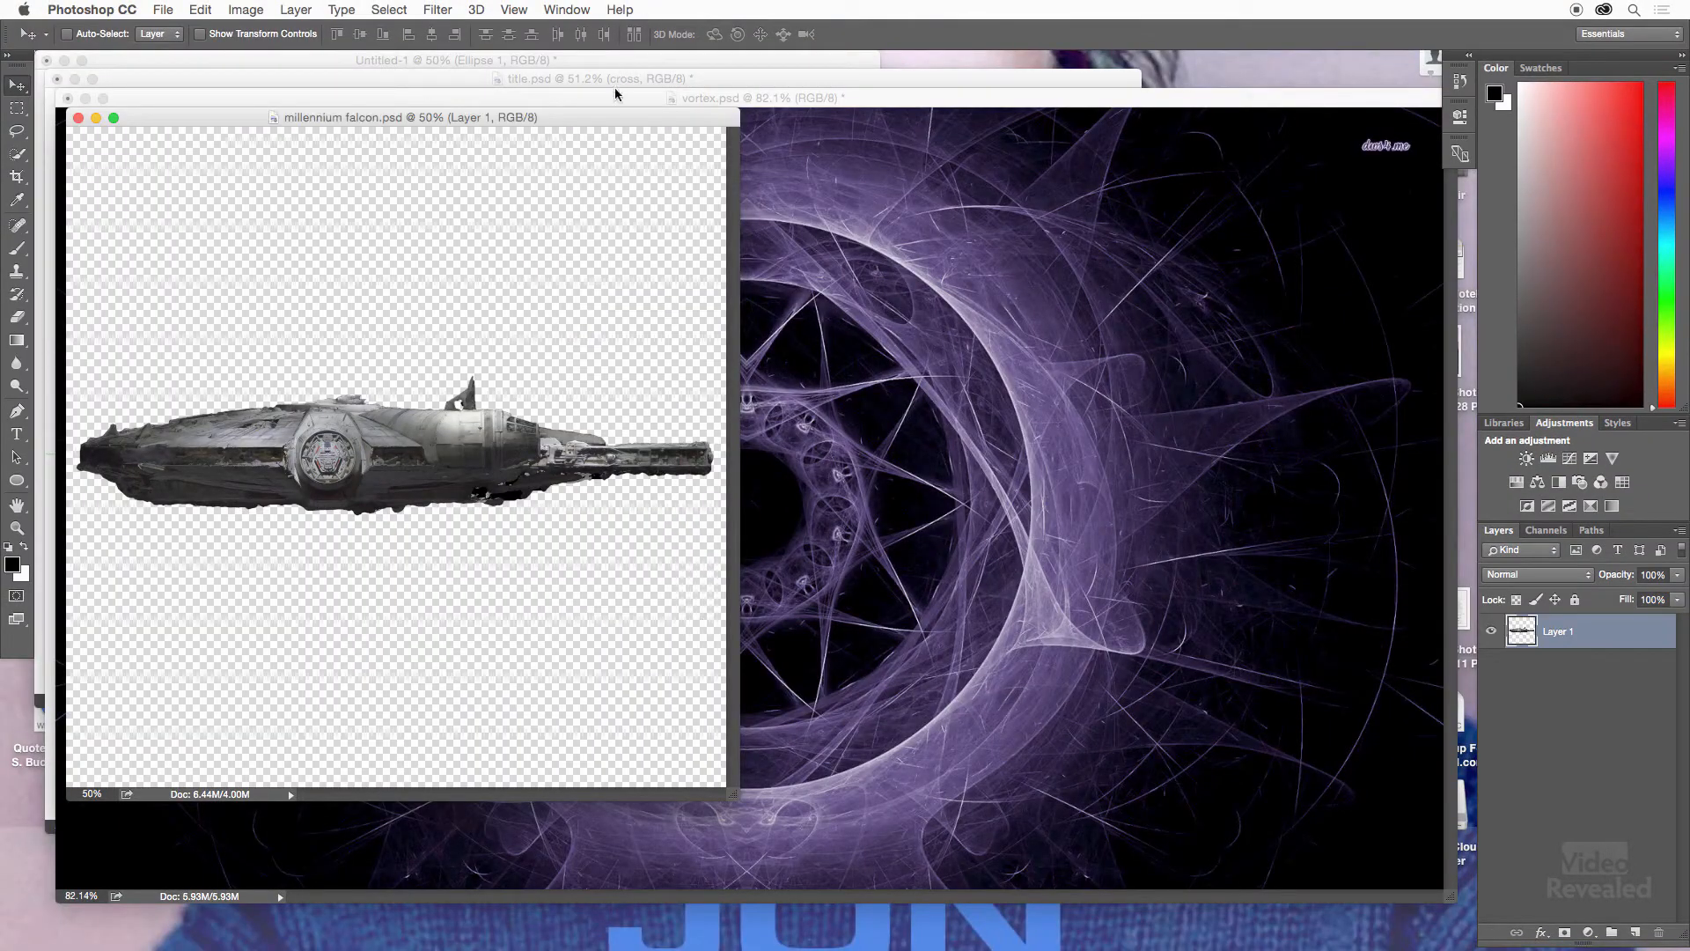
{"action": "left_click_drag", "start_coordinate": [612, 121], "coordinate": [641, 291]}
{"action": "left_click_drag", "start_coordinate": [897, 99], "coordinate": [631, 151]}
{"action": "mouse_move", "coordinate": [806, 71]}
{"action": "left_mouse_down"}
{"action": "mouse_move", "coordinate": [889, 136]}
{"action": "mouse_move", "coordinate": [911, 108]}
{"action": "mouse_move", "coordinate": [774, 68]}
{"action": "left_mouse_up"}
{"action": "left_click", "coordinate": [905, 100]}
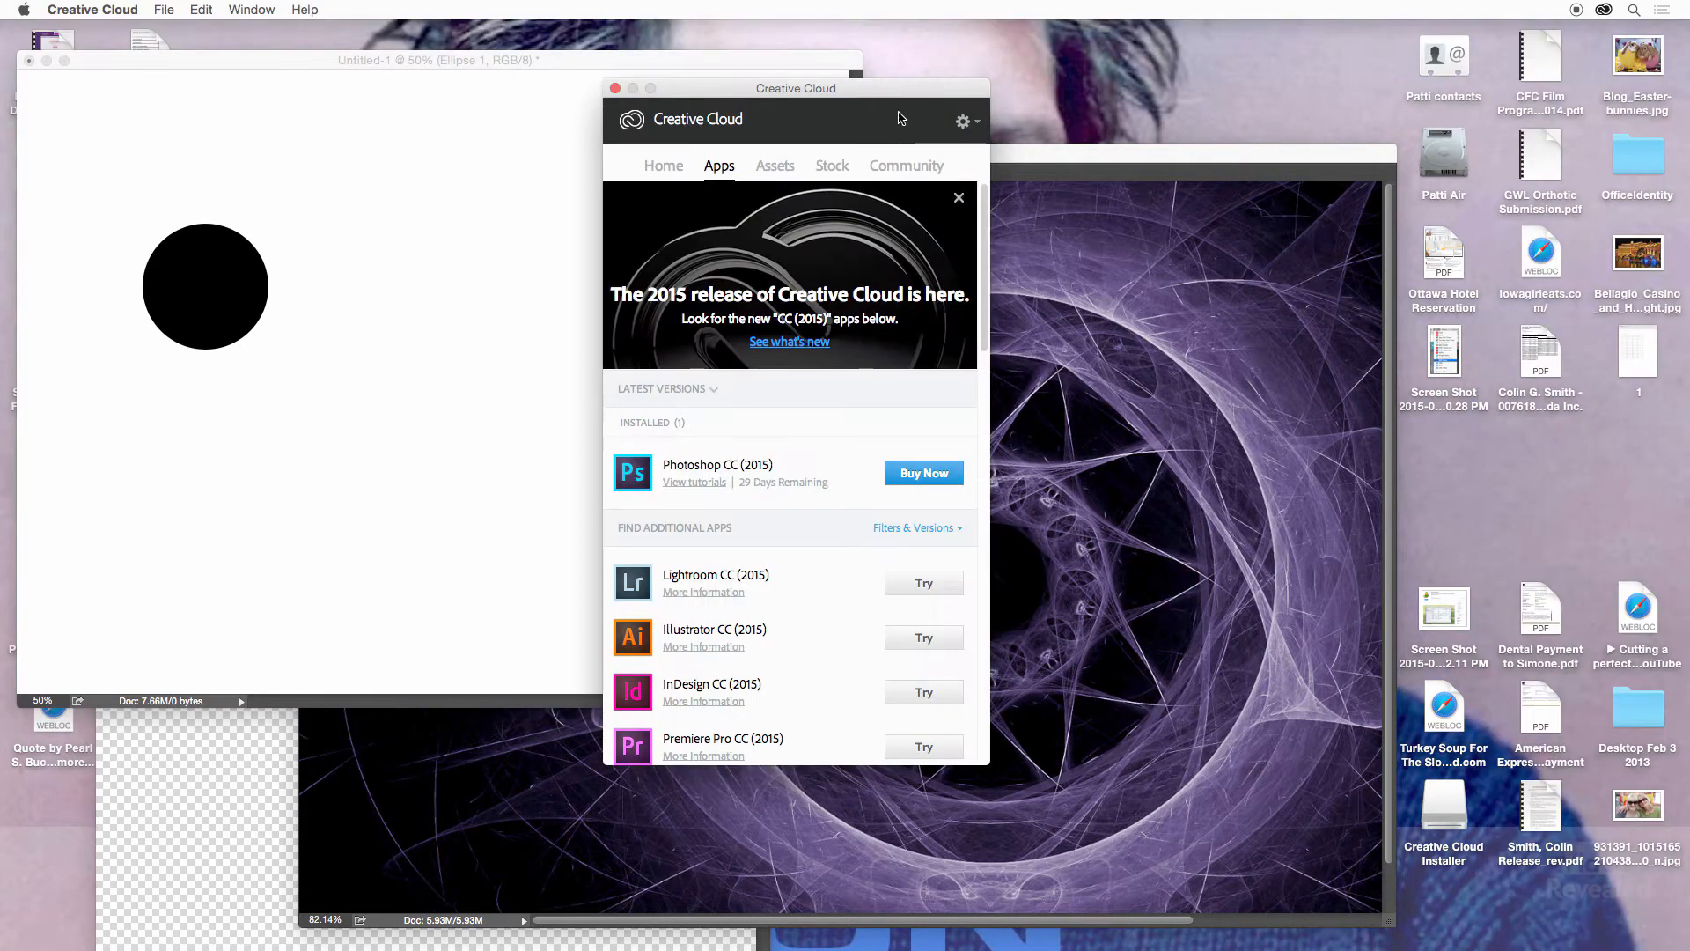
- Bring the vortex.psd window back into focus, shift it slightly, and turn the Application Frame back on
{"action": "left_click", "coordinate": [1058, 164]}
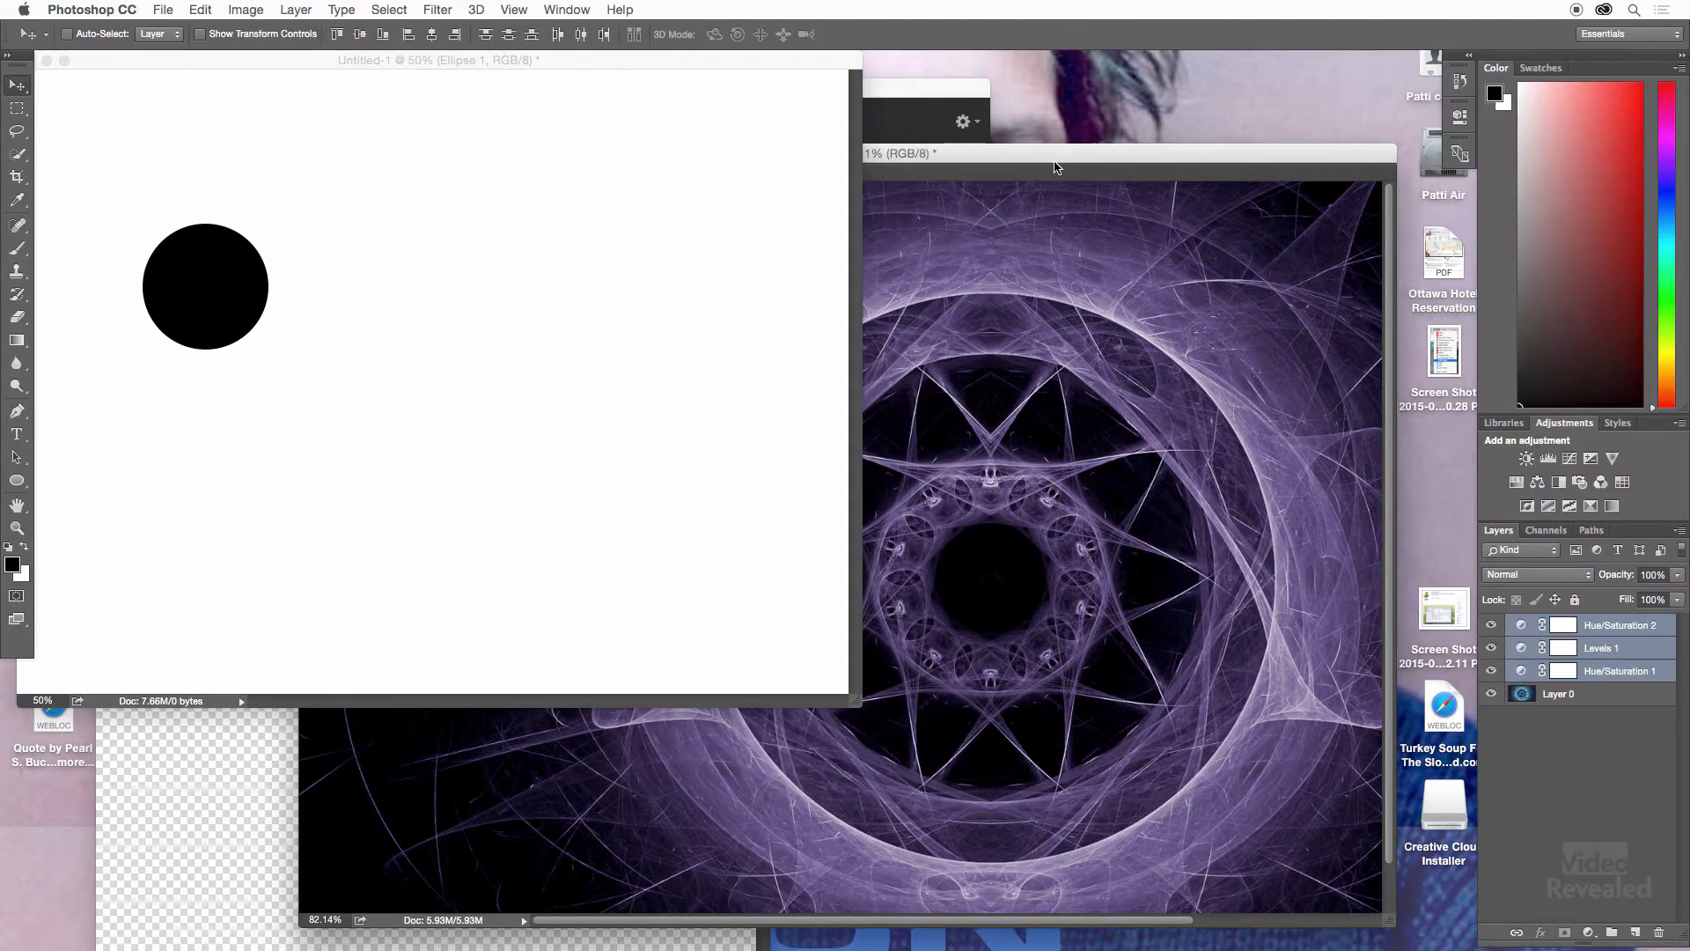
{"action": "left_click_drag", "start_coordinate": [1056, 168], "coordinate": [1109, 149]}
{"action": "left_click", "coordinate": [566, 9]}
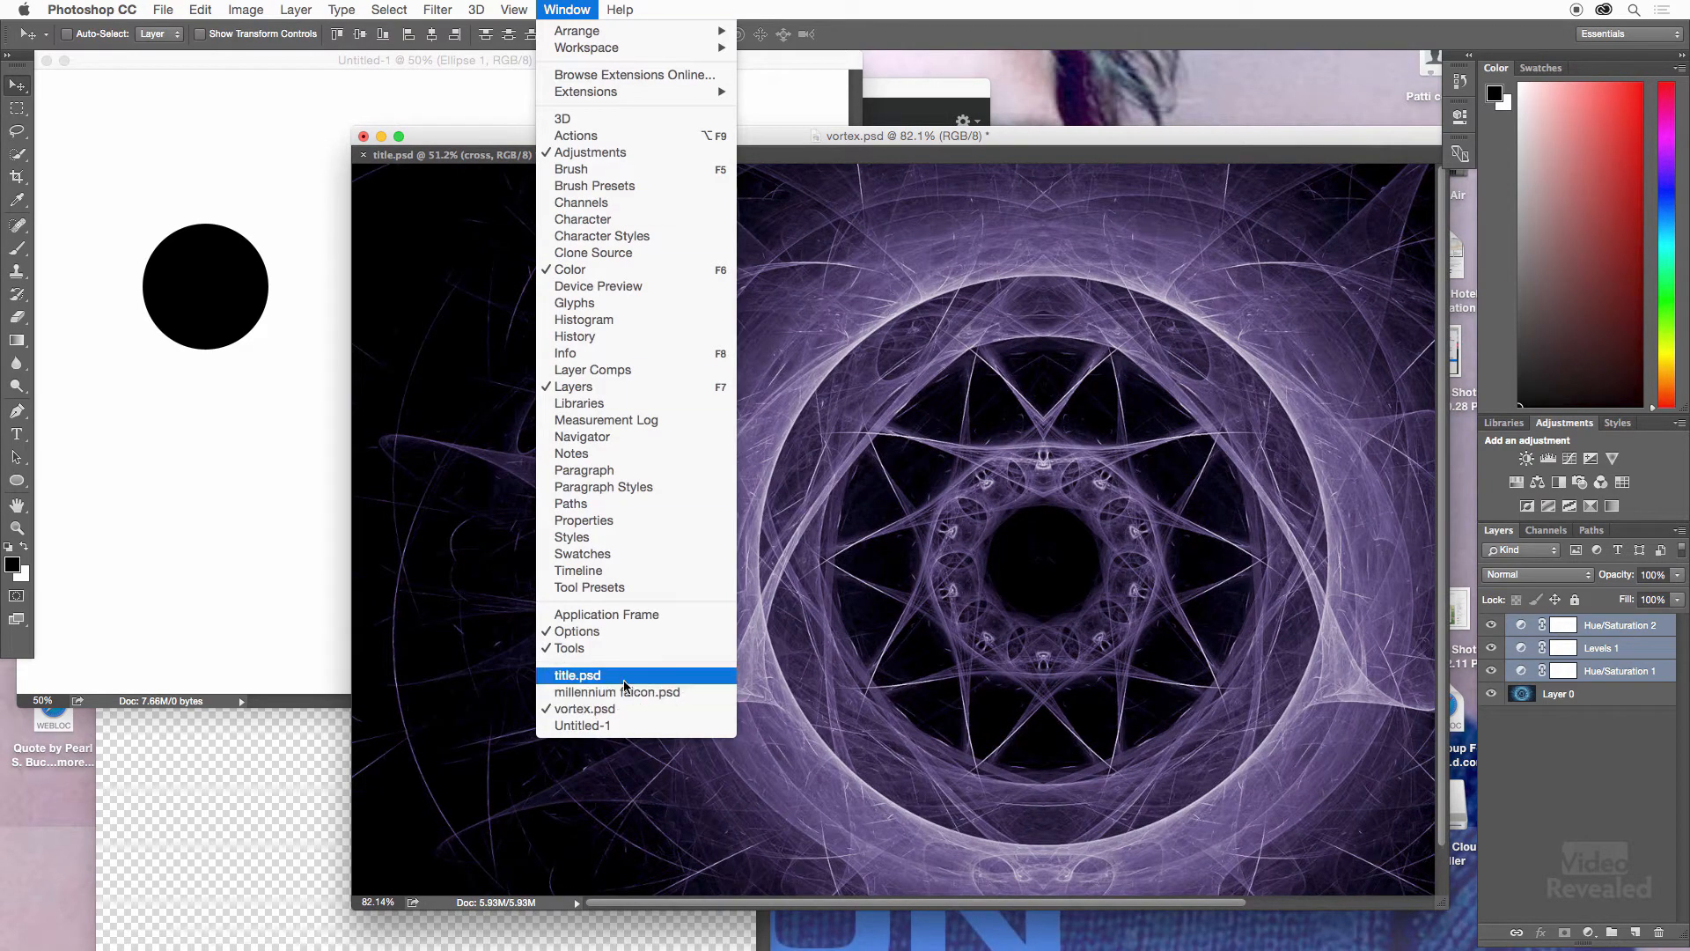
{"action": "left_click", "coordinate": [621, 616]}
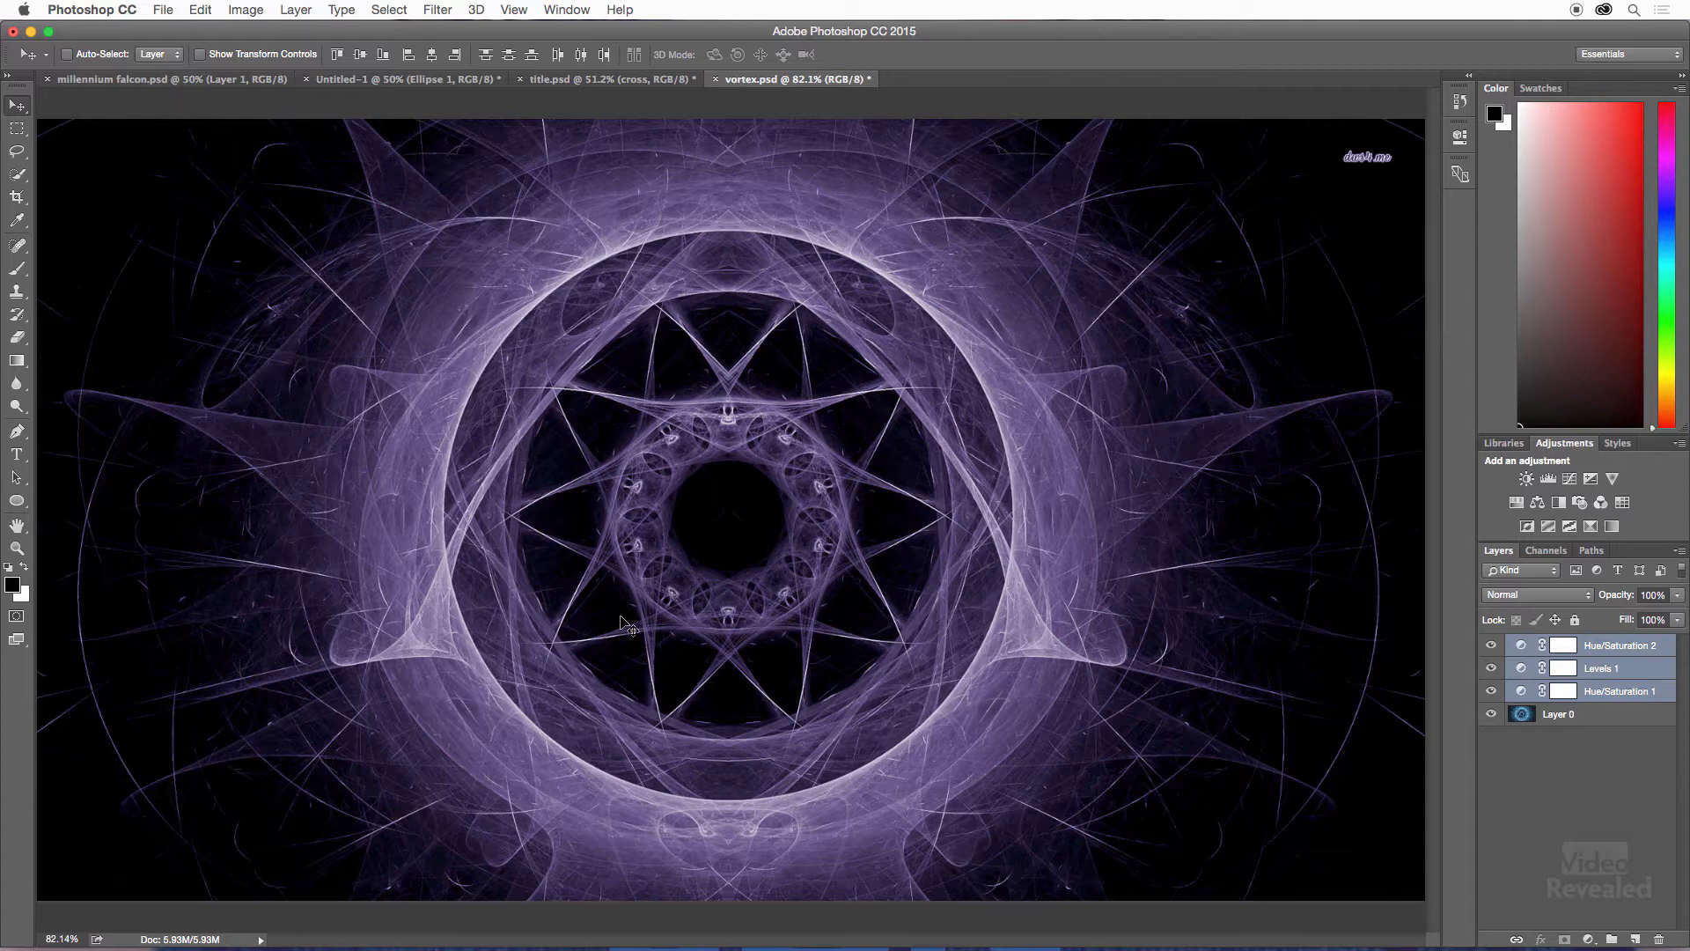
- Reorder the open documents so vortex.psd comes directly after millennium falcon.psd
{"action": "left_click_drag", "start_coordinate": [755, 86], "coordinate": [488, 91]}
{"action": "left_click_drag", "start_coordinate": [777, 79], "coordinate": [358, 100]}
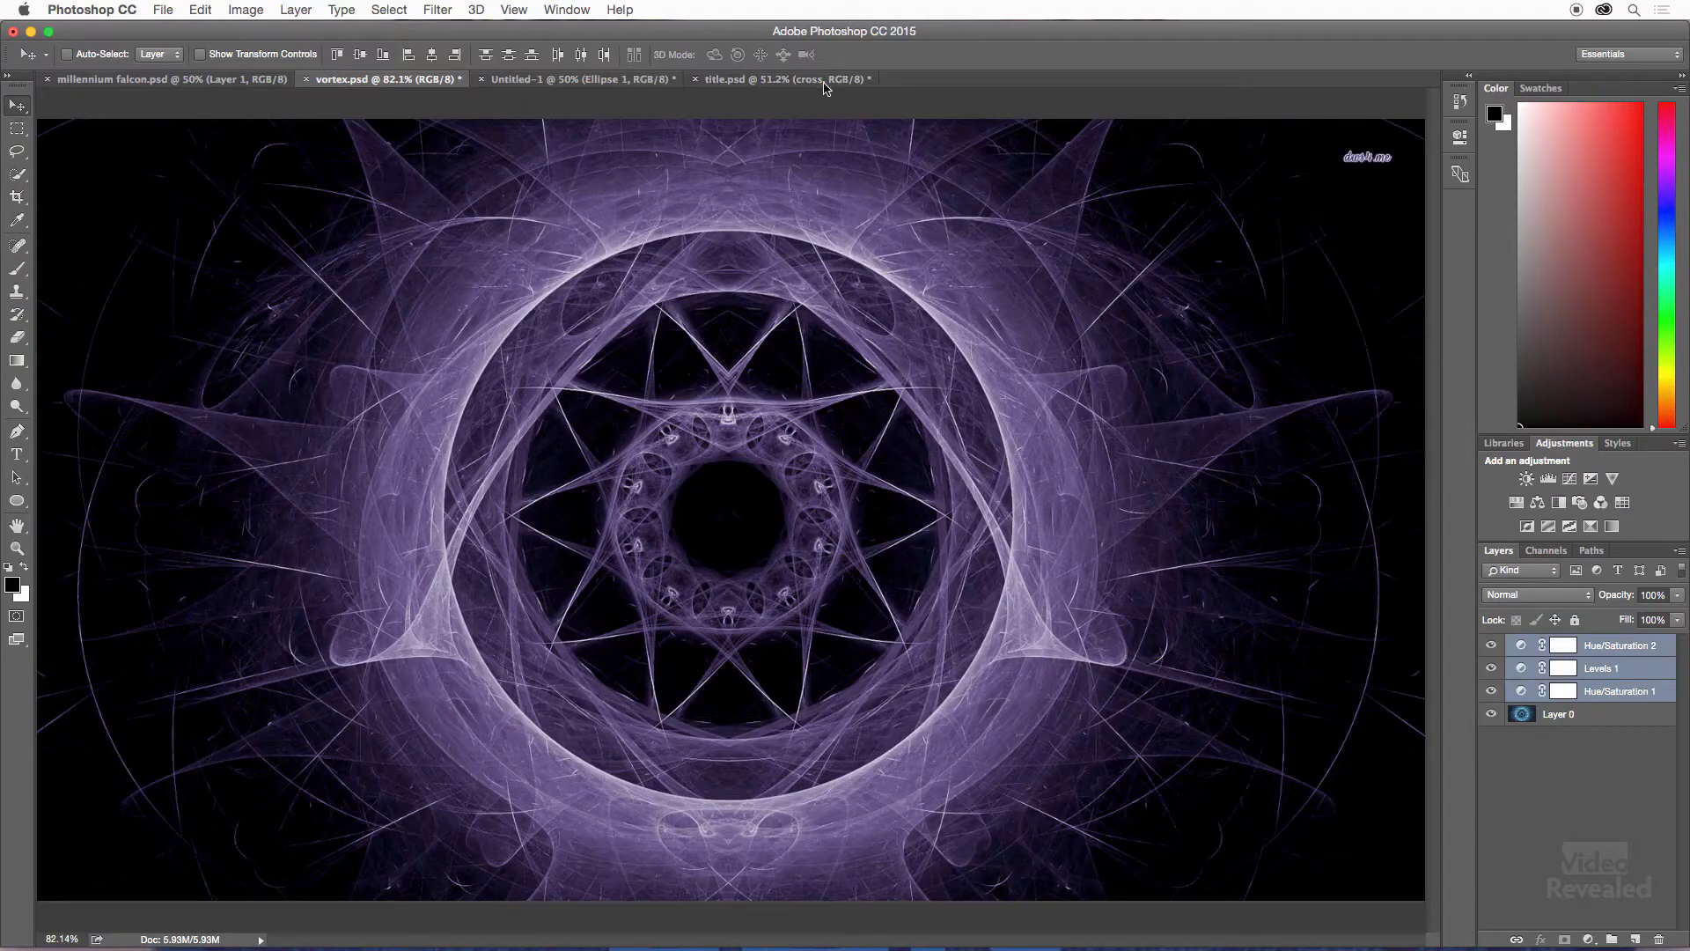
- View title.psd, switch to Untitled-1, and reposition the black circle slightly on its canvas
{"action": "left_click", "coordinate": [817, 81]}
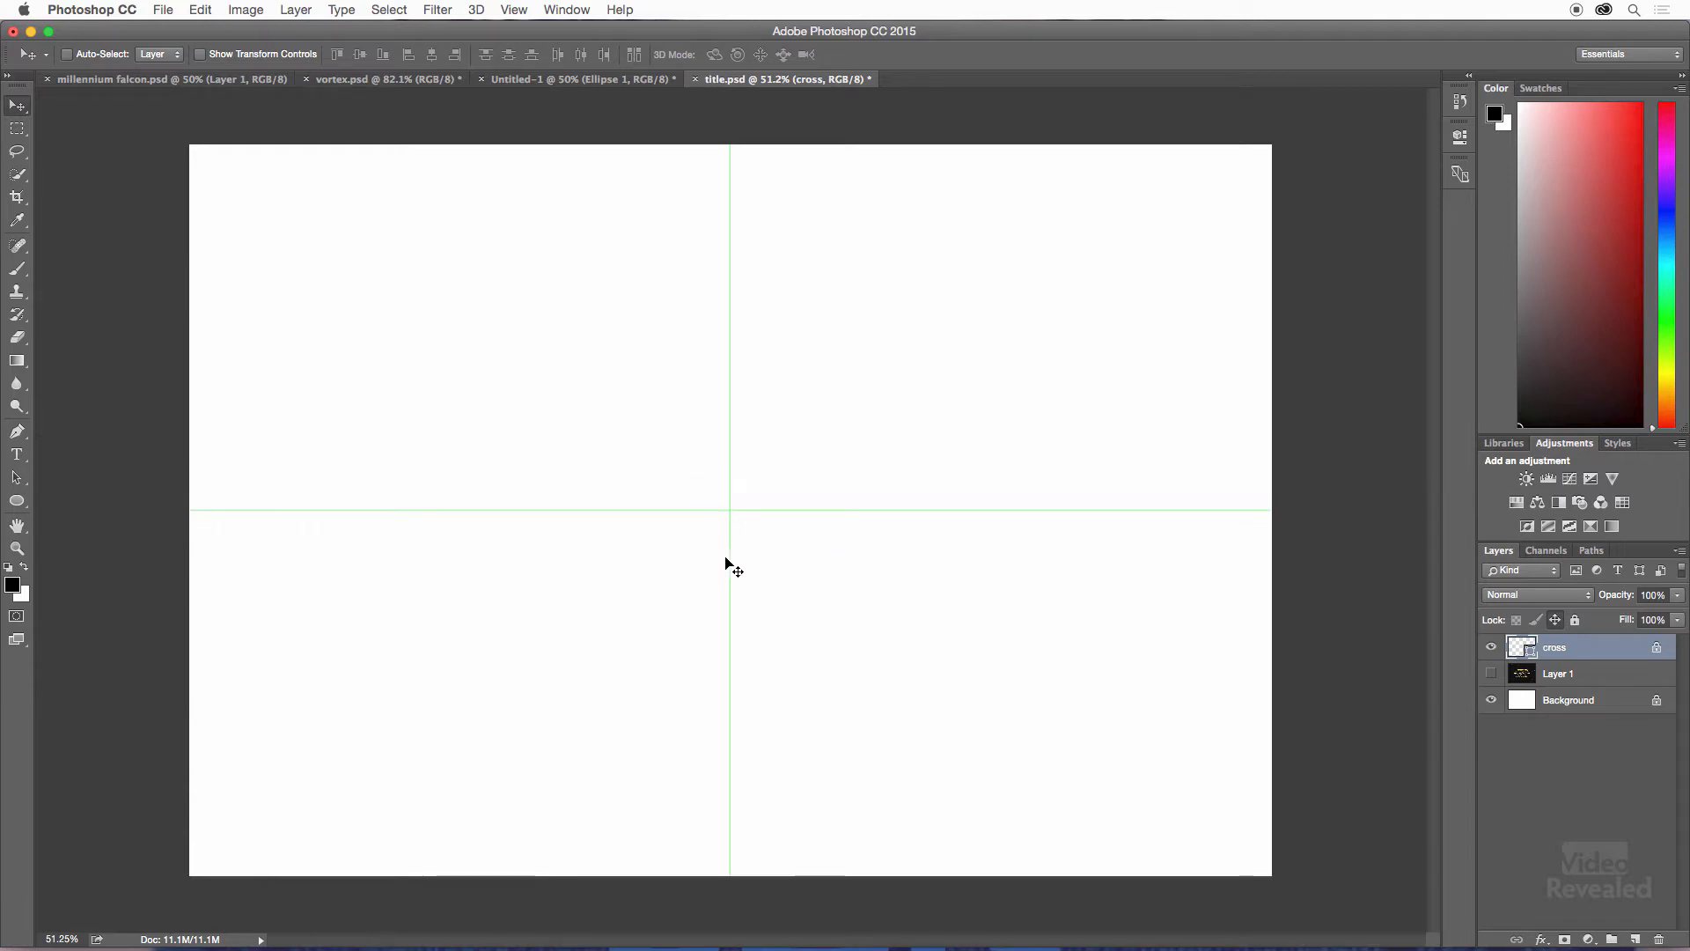
{"action": "left_click", "coordinate": [590, 80]}
{"action": "mouse_move", "coordinate": [509, 453]}
{"action": "left_mouse_down"}
{"action": "mouse_move", "coordinate": [541, 405]}
{"action": "mouse_move", "coordinate": [654, 378]}
{"action": "mouse_move", "coordinate": [484, 419]}
{"action": "mouse_move", "coordinate": [505, 425]}
{"action": "left_mouse_up"}
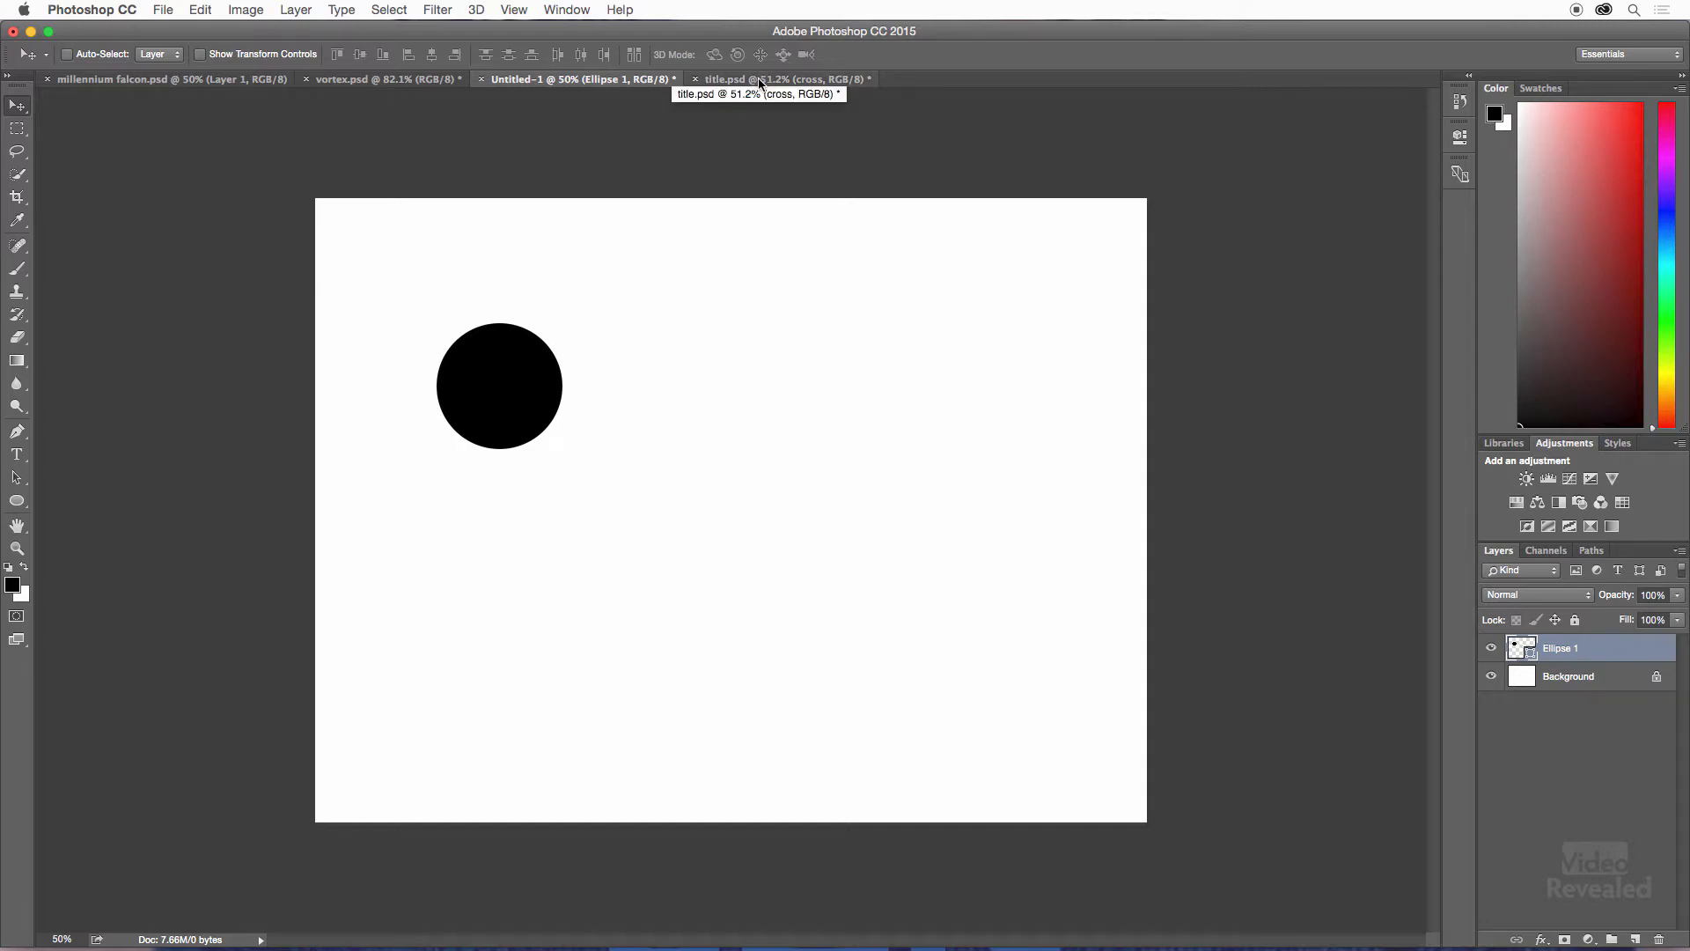
{"action": "left_click_drag", "start_coordinate": [516, 391], "coordinate": [515, 440]}
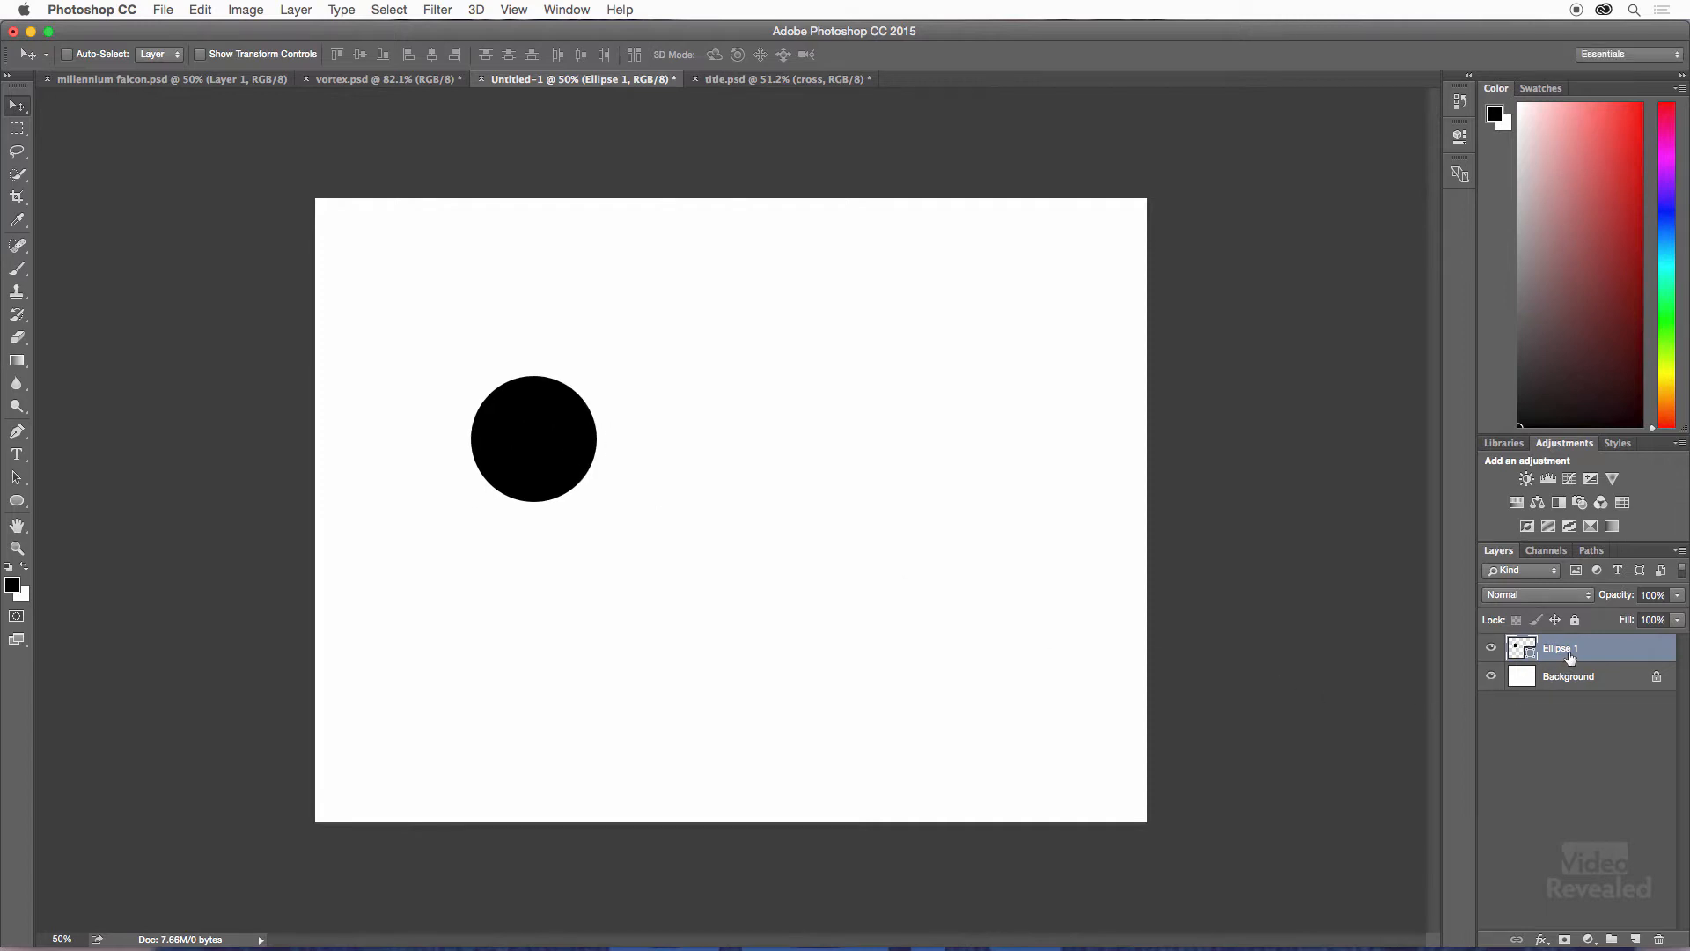
- Copy the black circle from Untitled-1 into the upper-left quadrant of the title.psd canvas
{"action": "left_click_drag", "start_coordinate": [525, 435], "coordinate": [747, 83]}
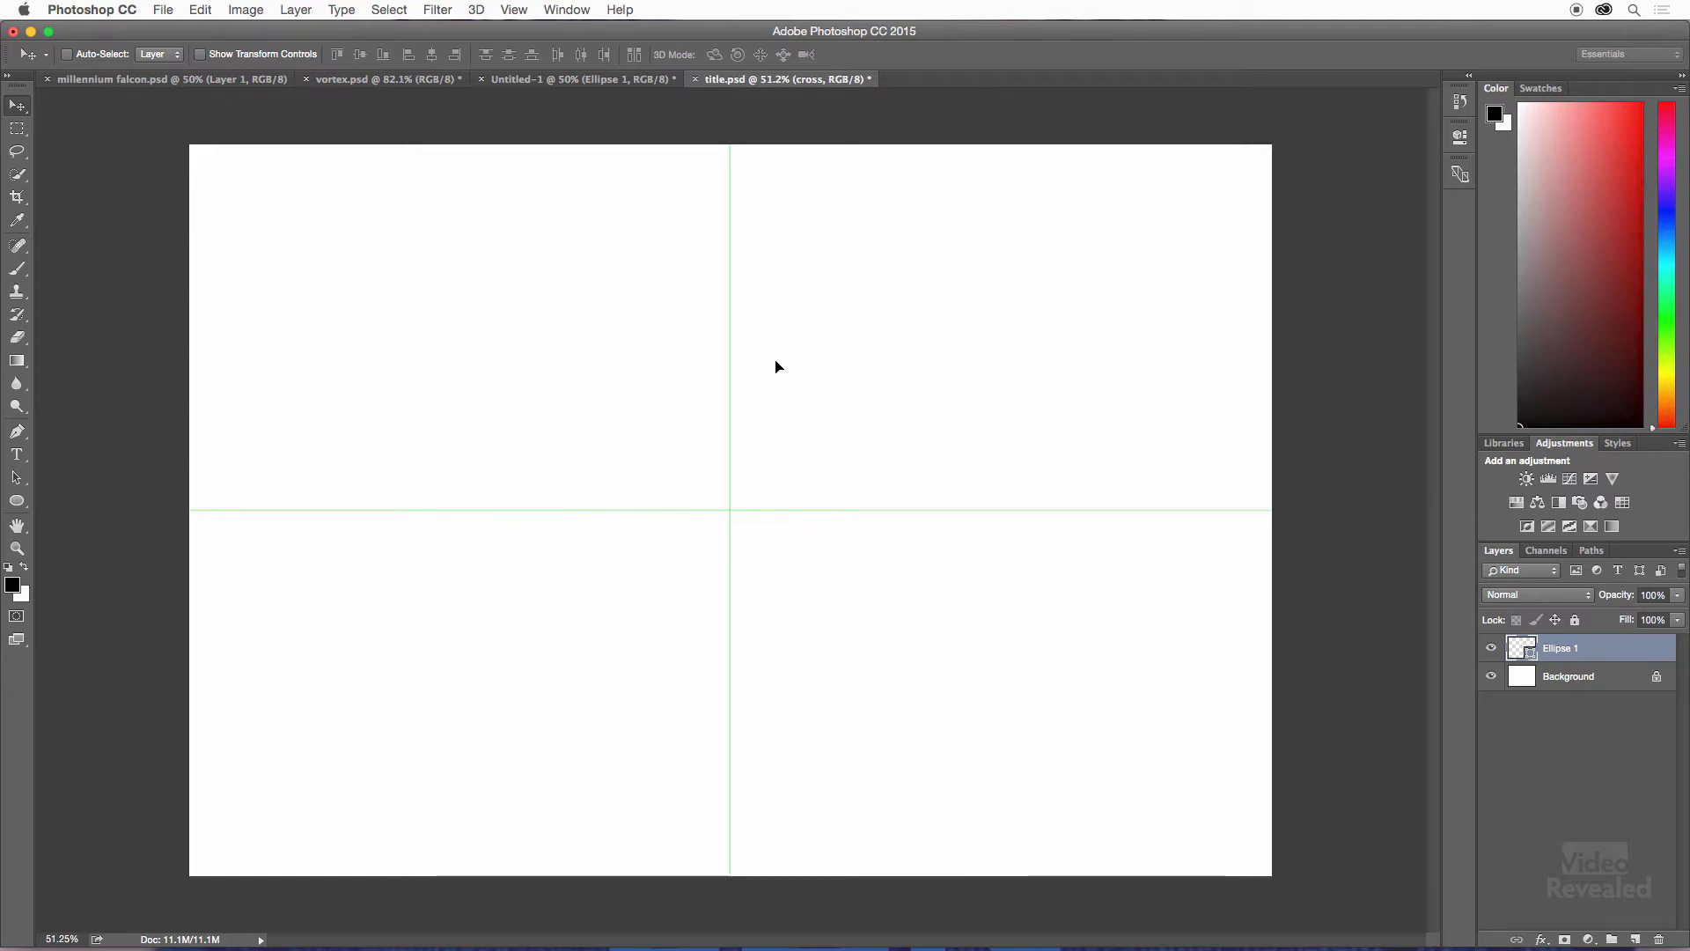
{"action": "left_click_drag", "start_coordinate": [777, 366], "coordinate": [517, 399]}
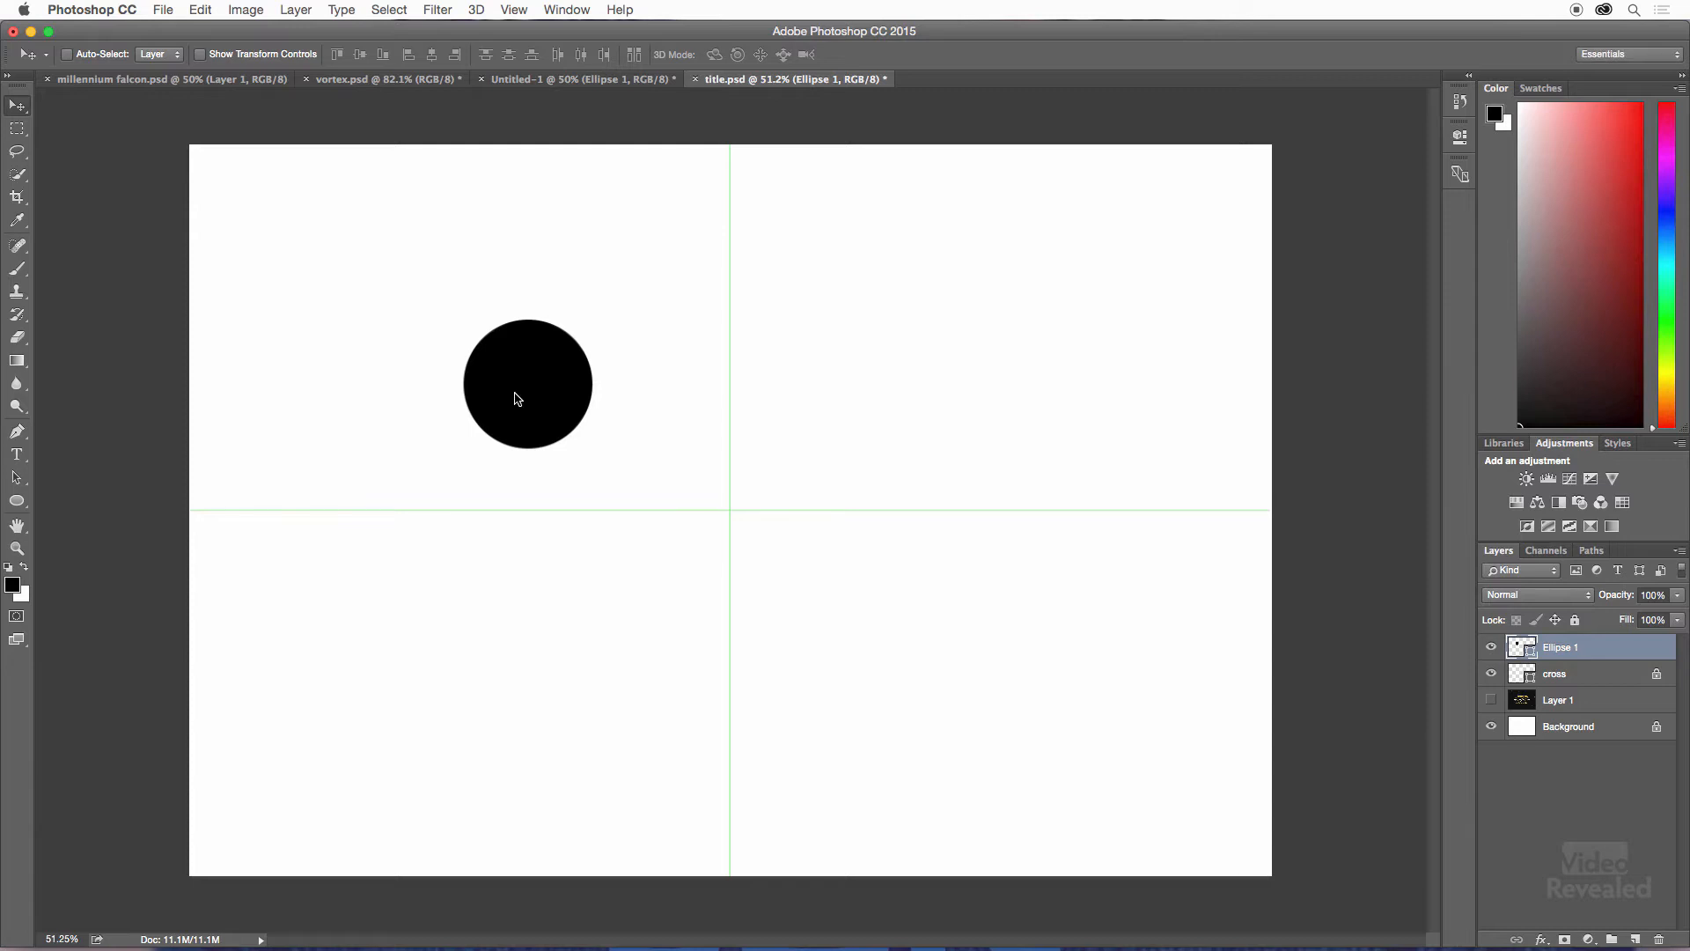
- Undo the placement of the copied circle in title.psd
{"action": "key", "text": "super+z"}
{"action": "key", "text": "super+z"}
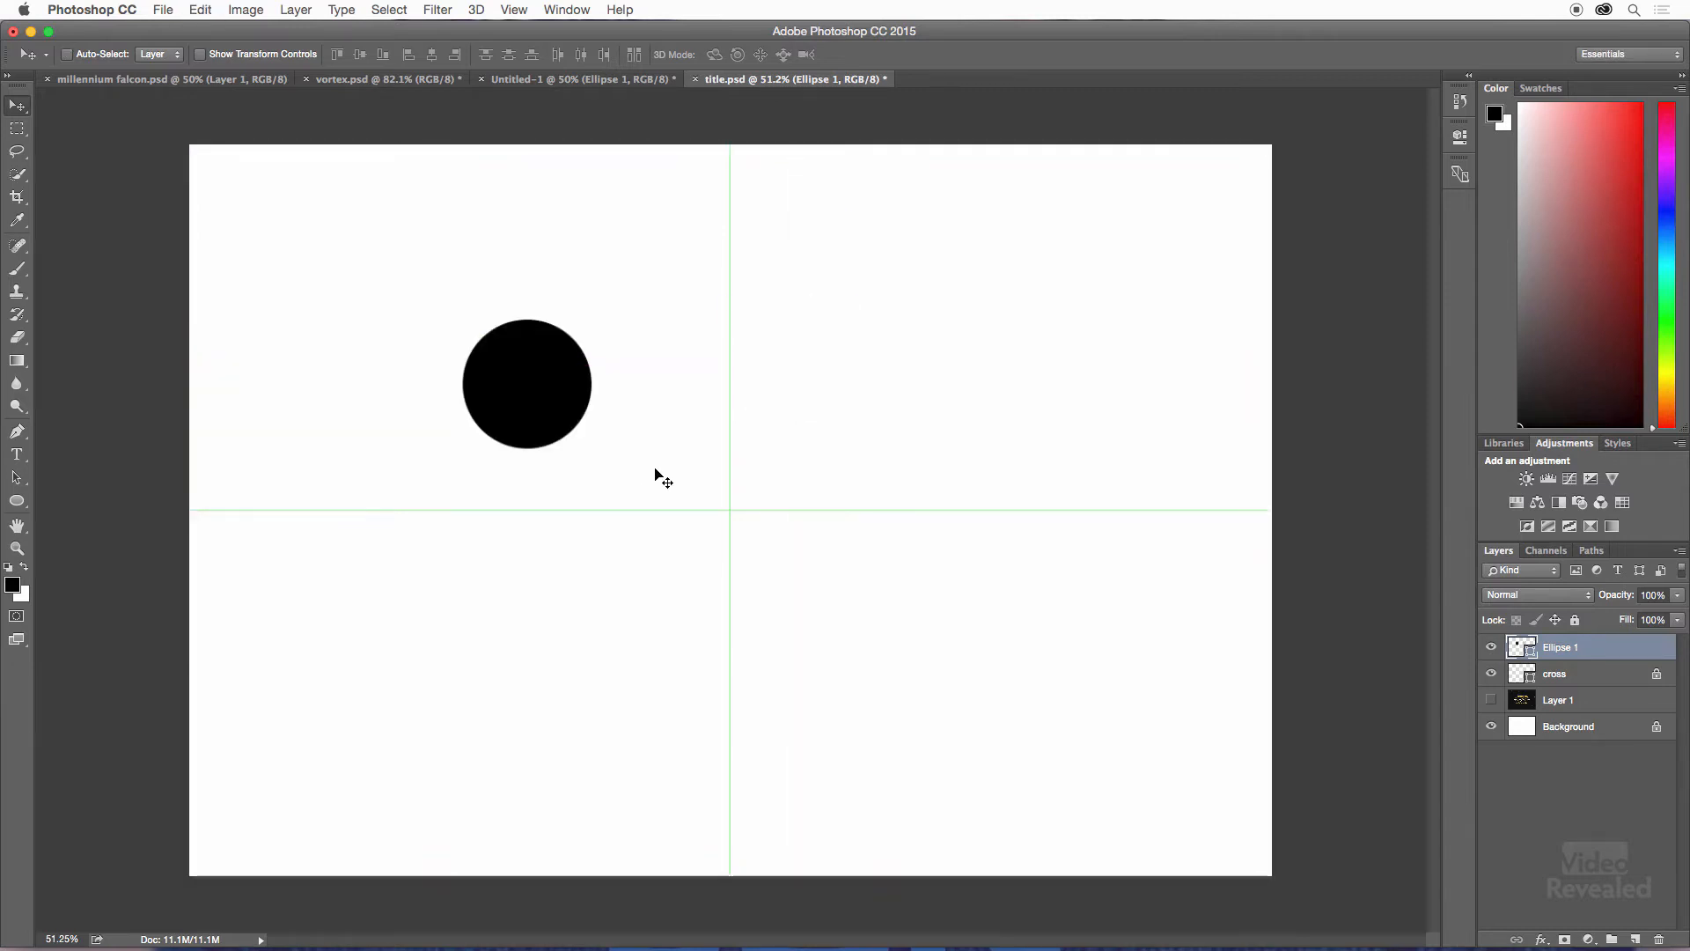
{"action": "key", "text": "super+alt+z"}
{"action": "key", "text": "super+alt+z"}
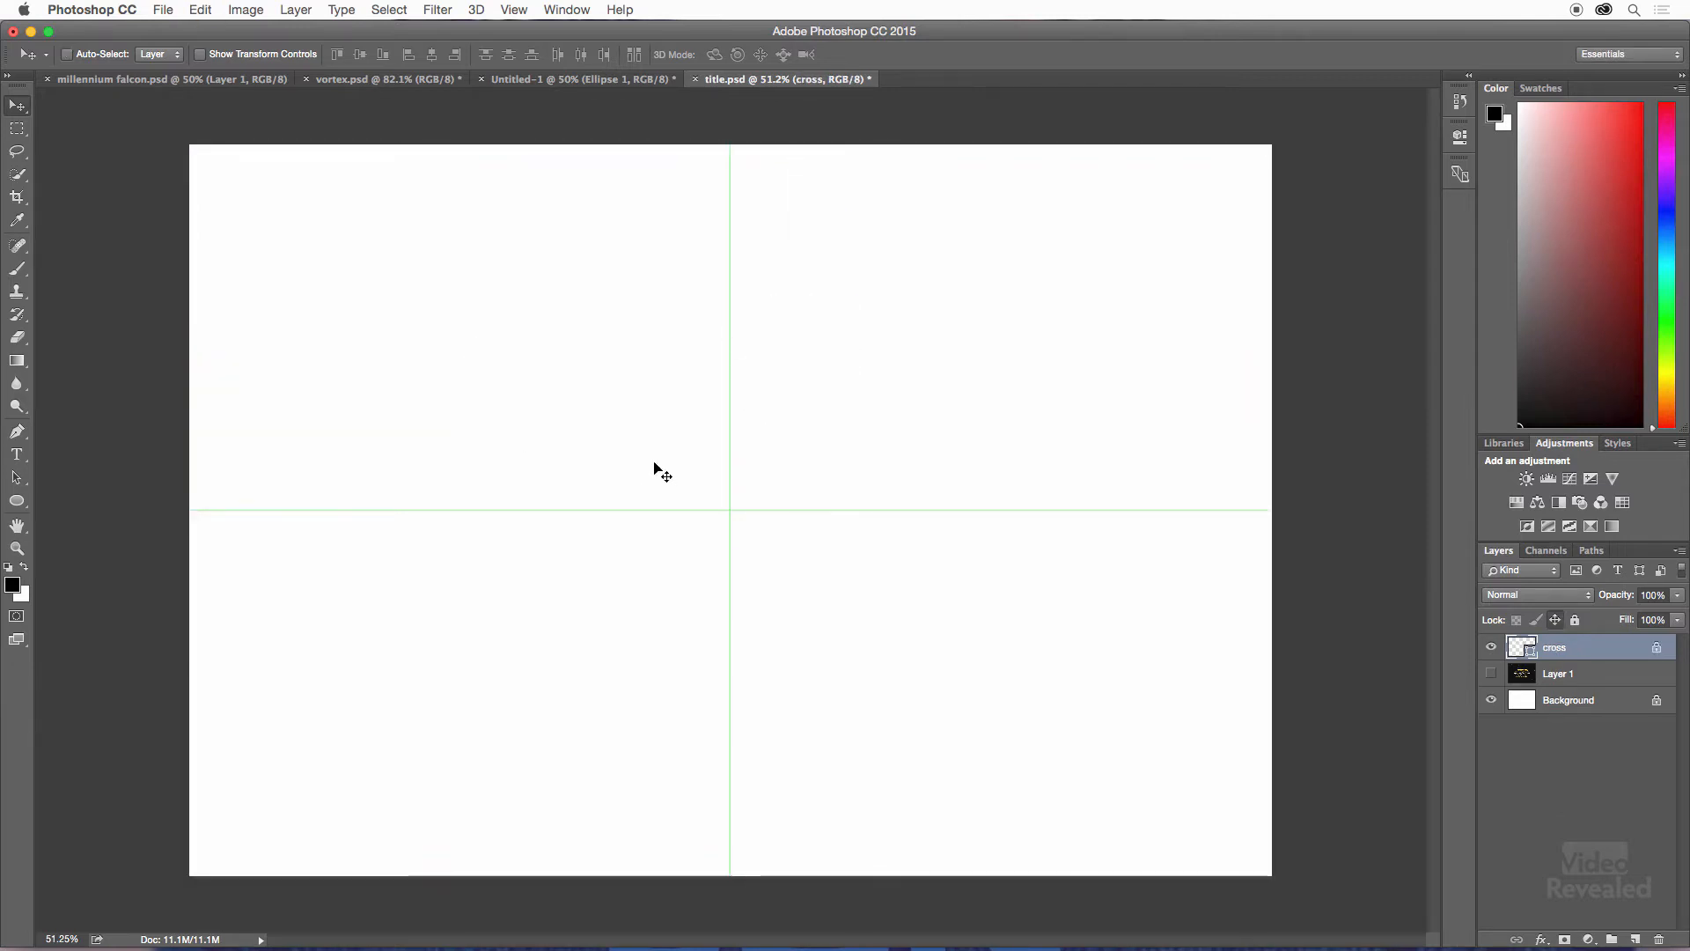
- Copy the black circle from Untitled-1 into the exact centre of title.psd, and delete the copied layer
{"action": "left_click", "coordinate": [613, 84]}
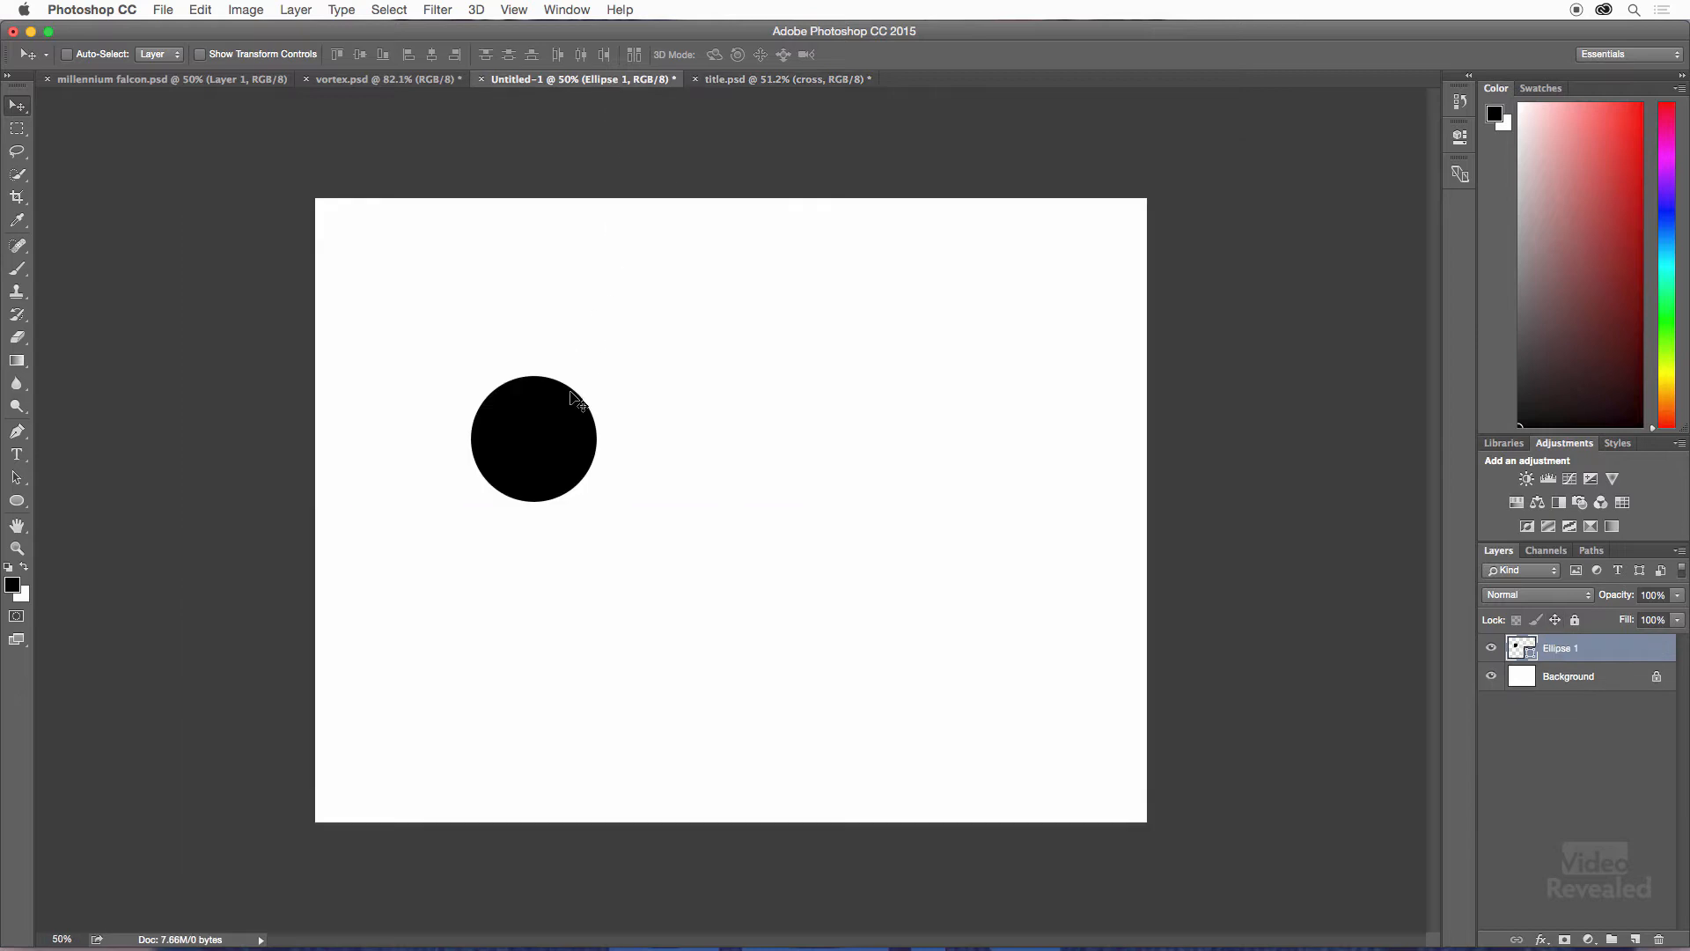
{"action": "left_click_drag", "start_coordinate": [553, 440], "coordinate": [747, 83]}
{"action": "left_click_drag", "start_coordinate": [724, 297], "coordinate": [703, 417]}
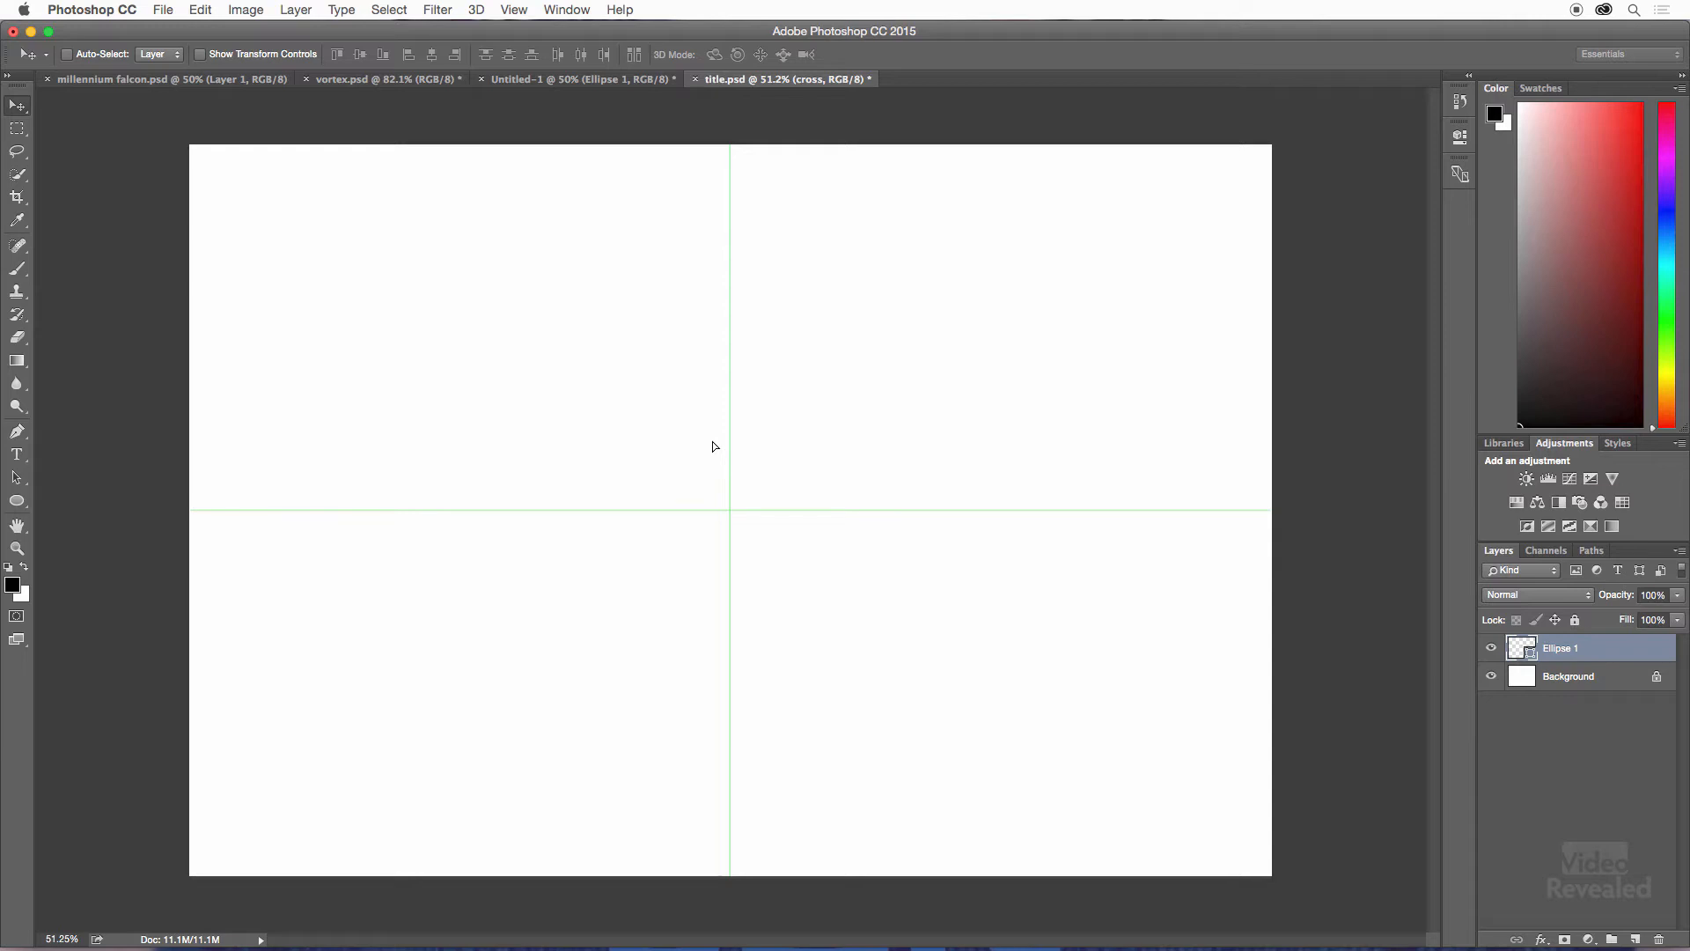
{"action": "key", "text": "super+v"}
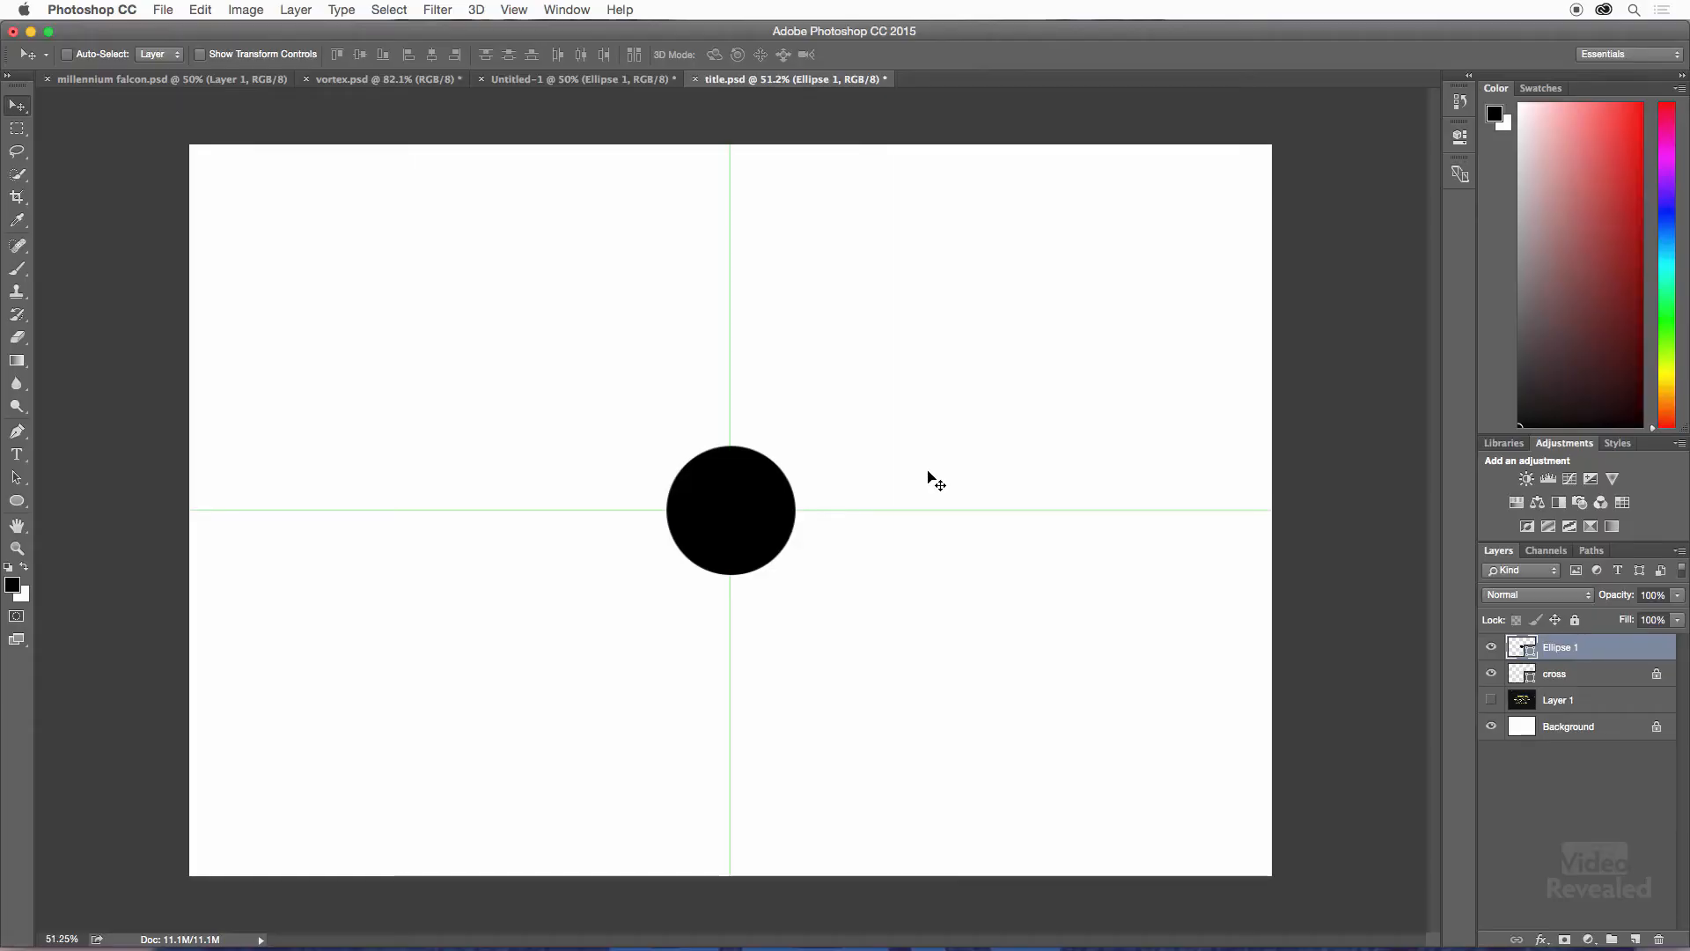
{"action": "key", "text": "Delete"}
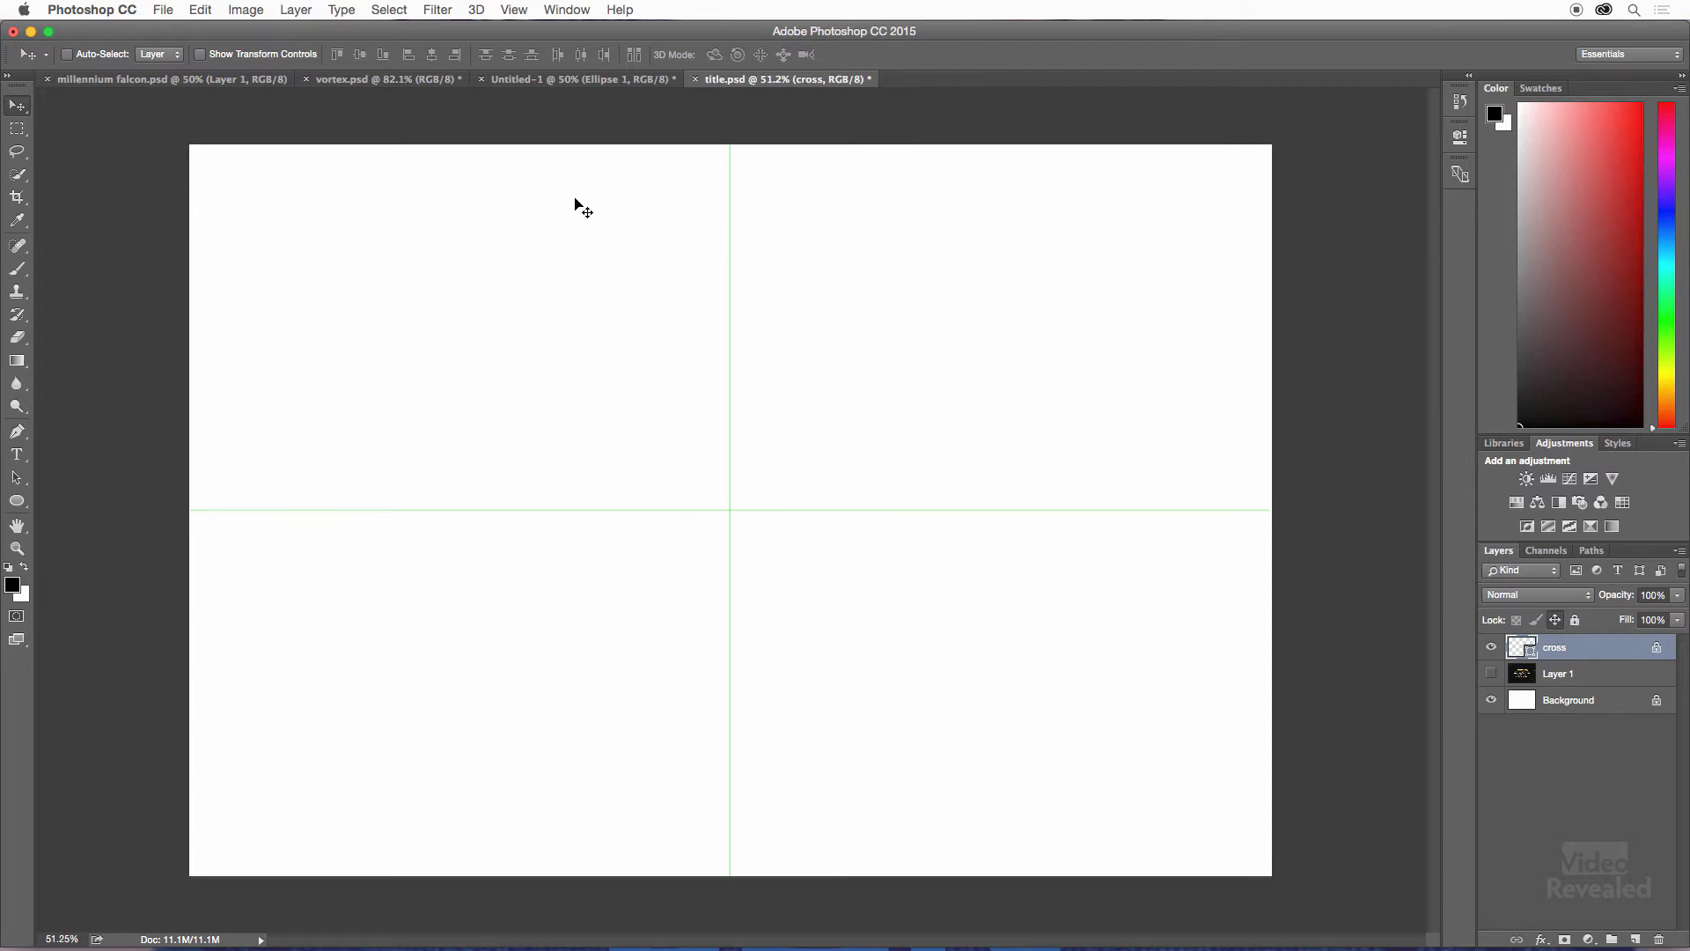
- Compare vortex.psd with its Hue/Saturation and Levels adjustment layers hidden and shown again
{"action": "left_click", "coordinate": [359, 82]}
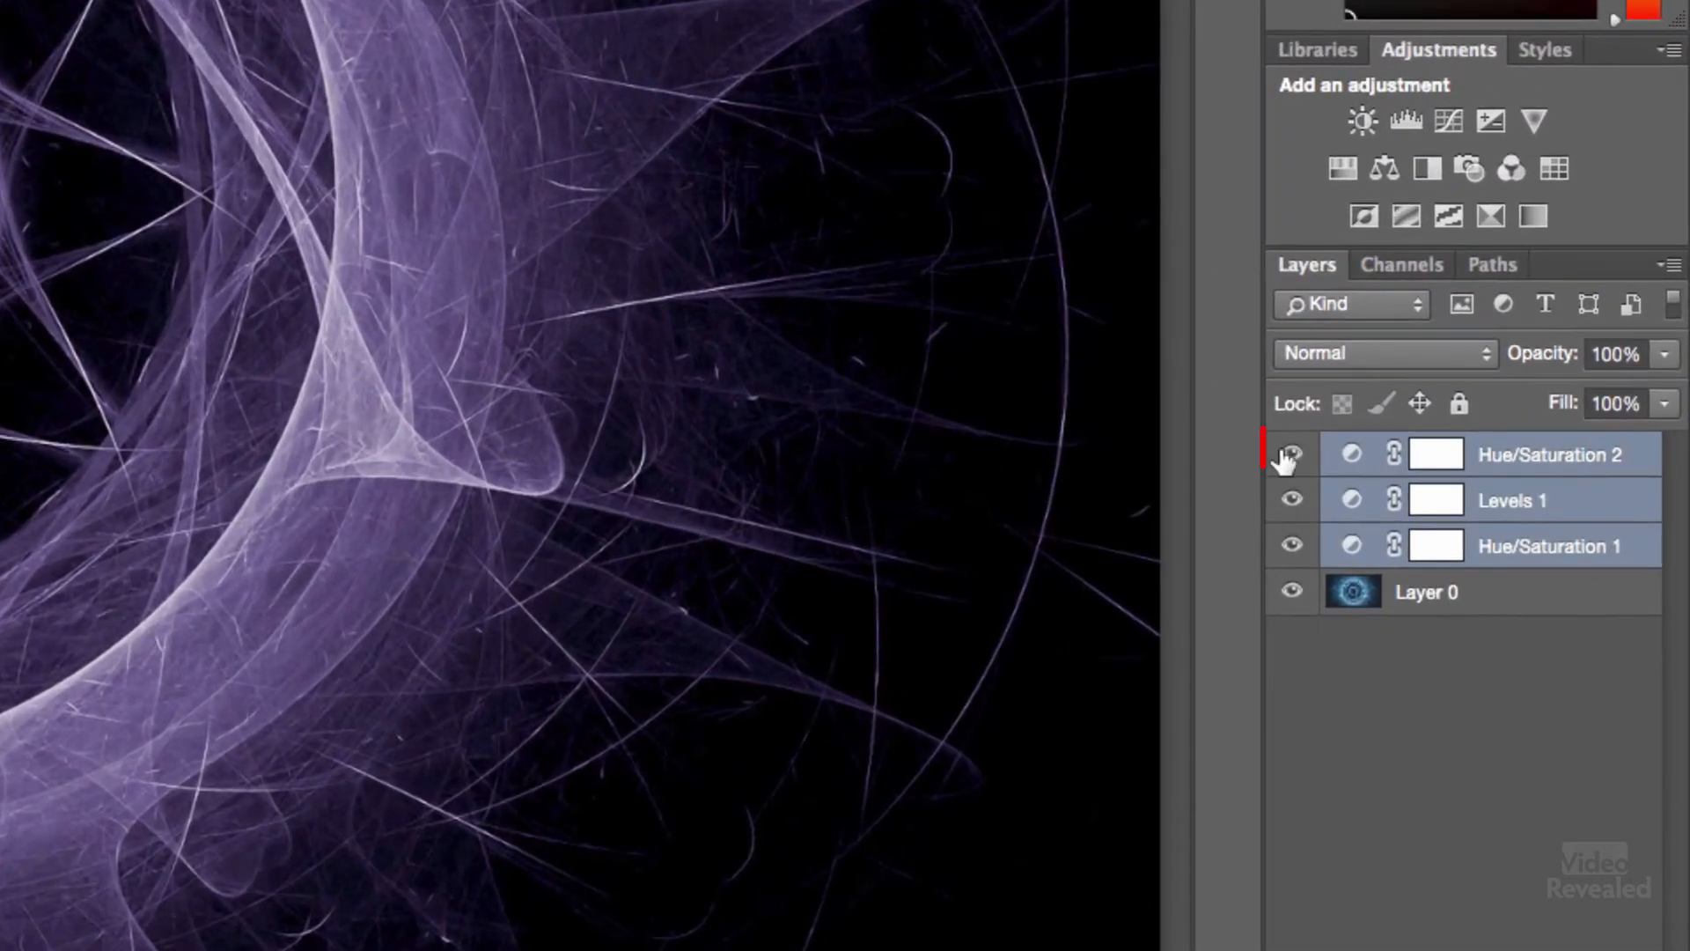
{"action": "left_click", "coordinate": [1290, 454]}
{"action": "left_click", "coordinate": [1292, 500]}
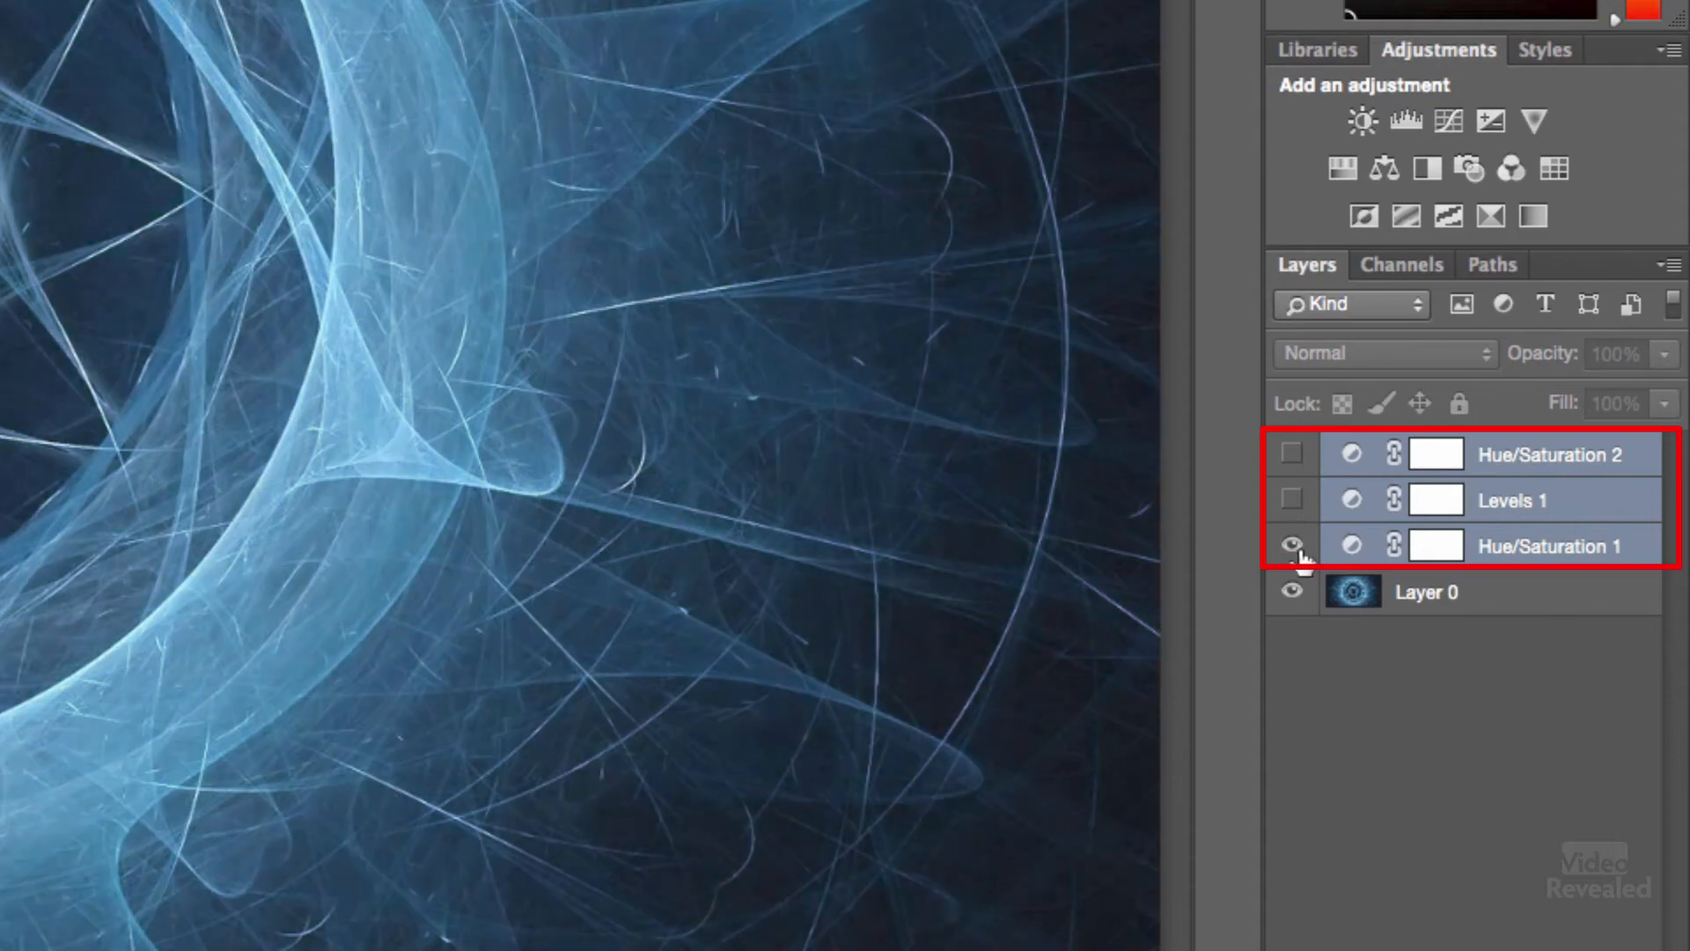
{"action": "left_click", "coordinate": [1292, 501]}
{"action": "left_click", "coordinate": [1291, 456]}
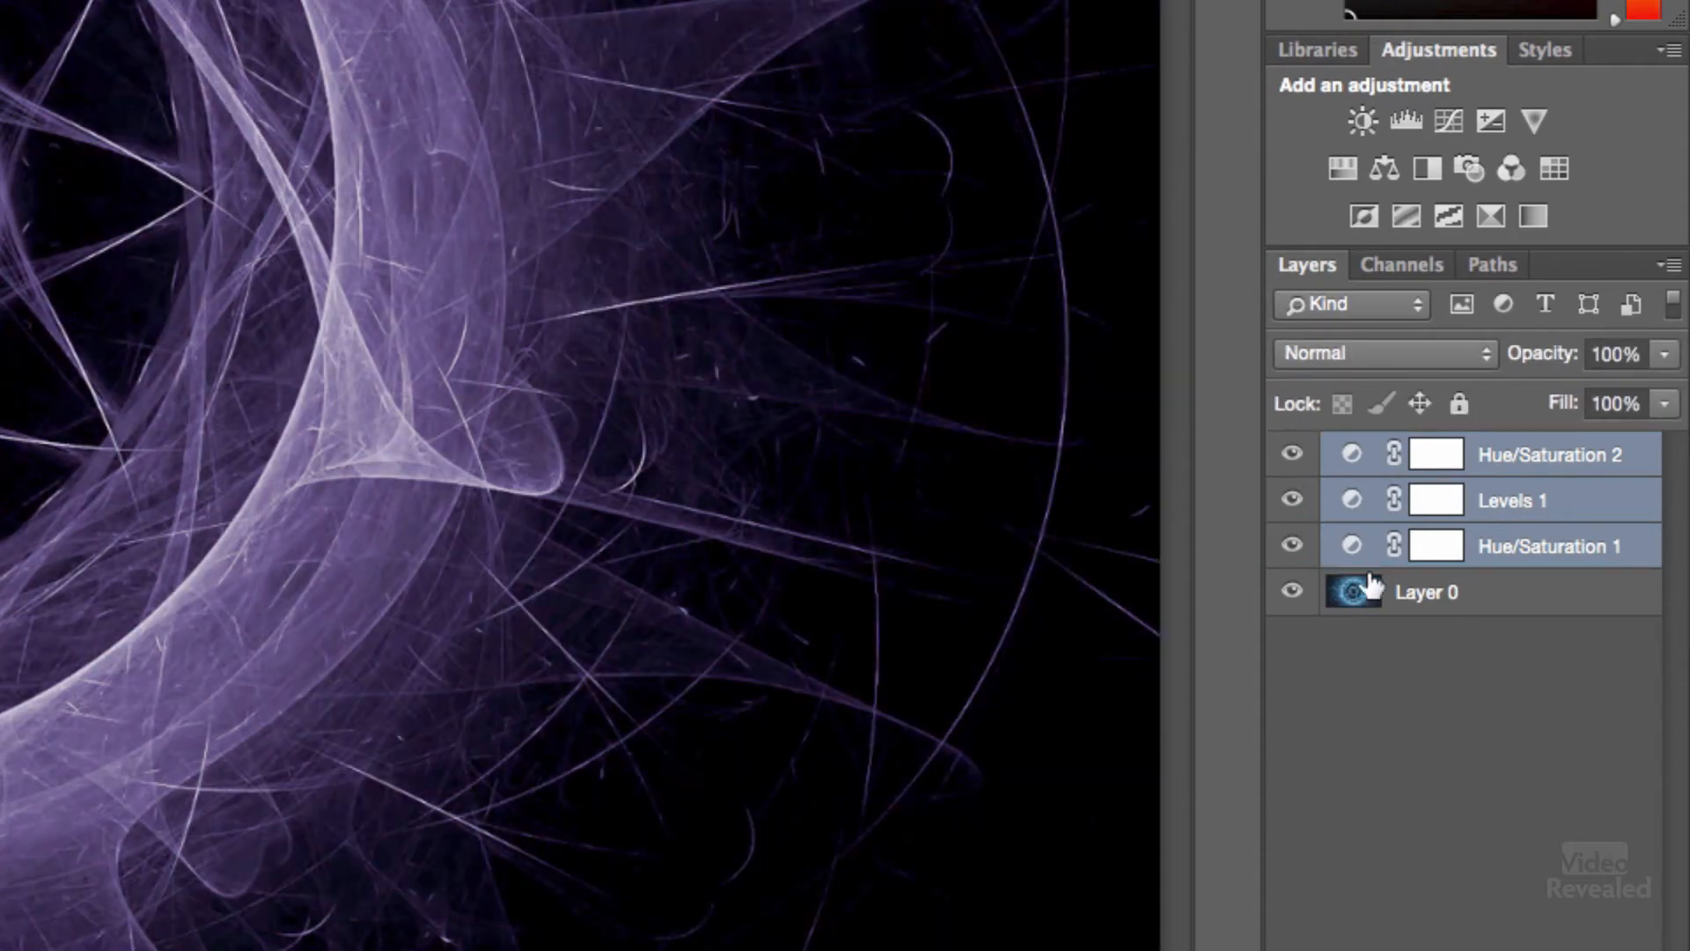
- Select all vortex.psd layers from Layer 0 to Hue/Saturation 2, and try to move them from the layer list into title.psd
{"action": "left_click", "coordinate": [1419, 606]}
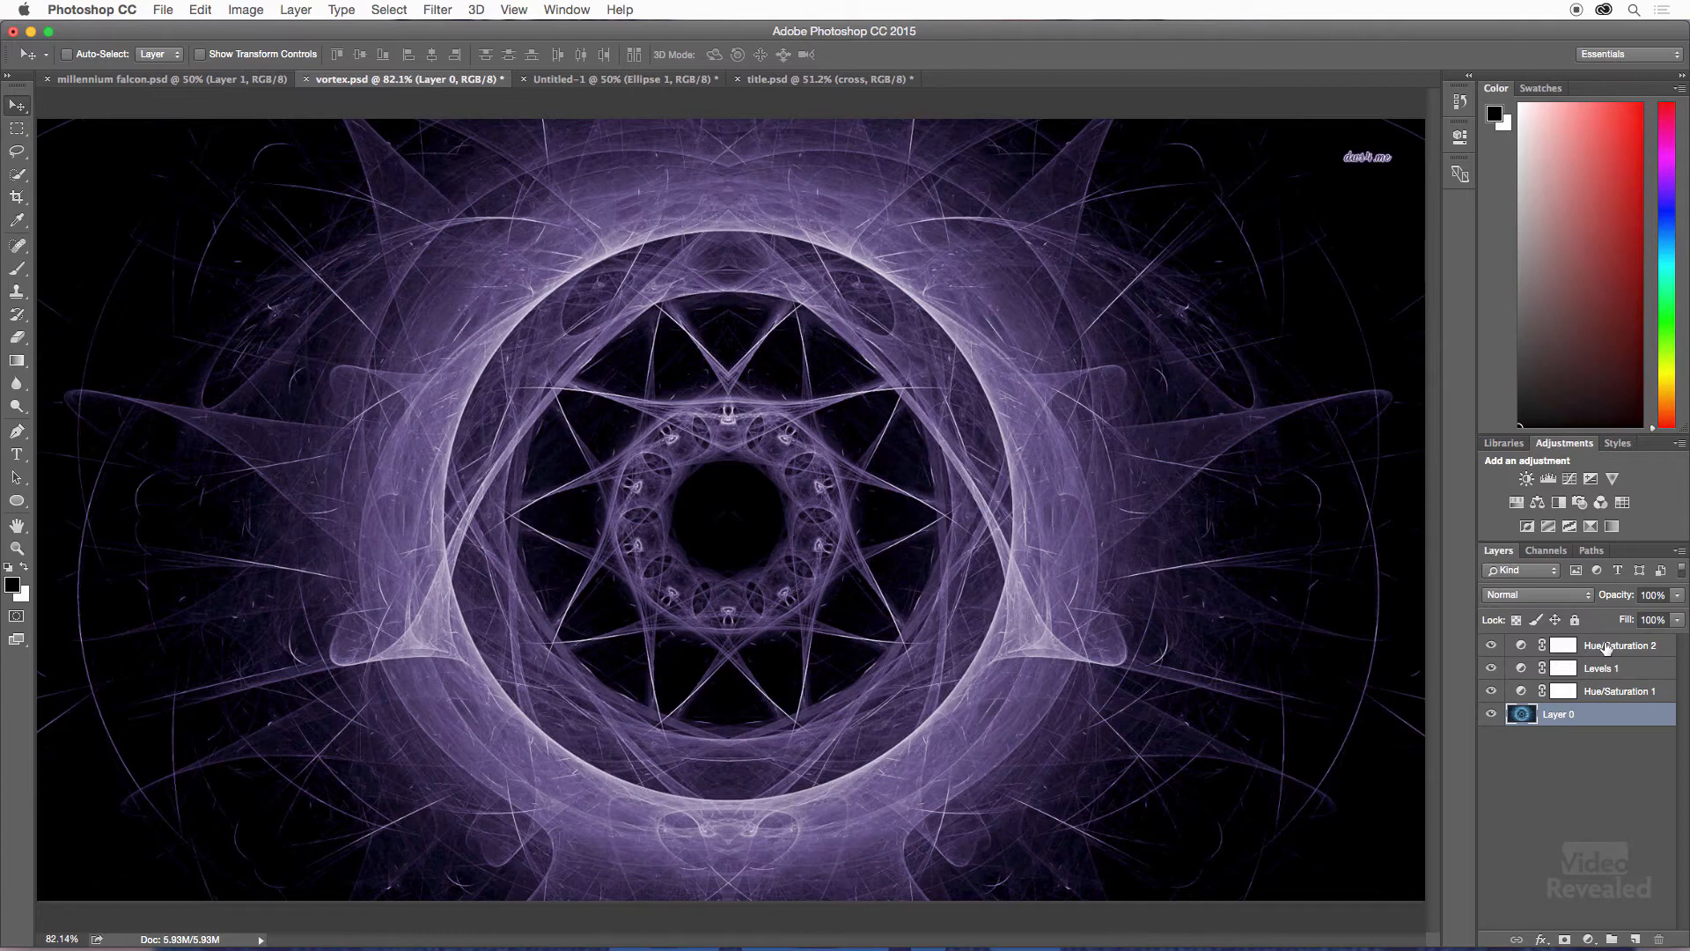
{"action": "left_click", "coordinate": [1605, 648], "text": "shift"}
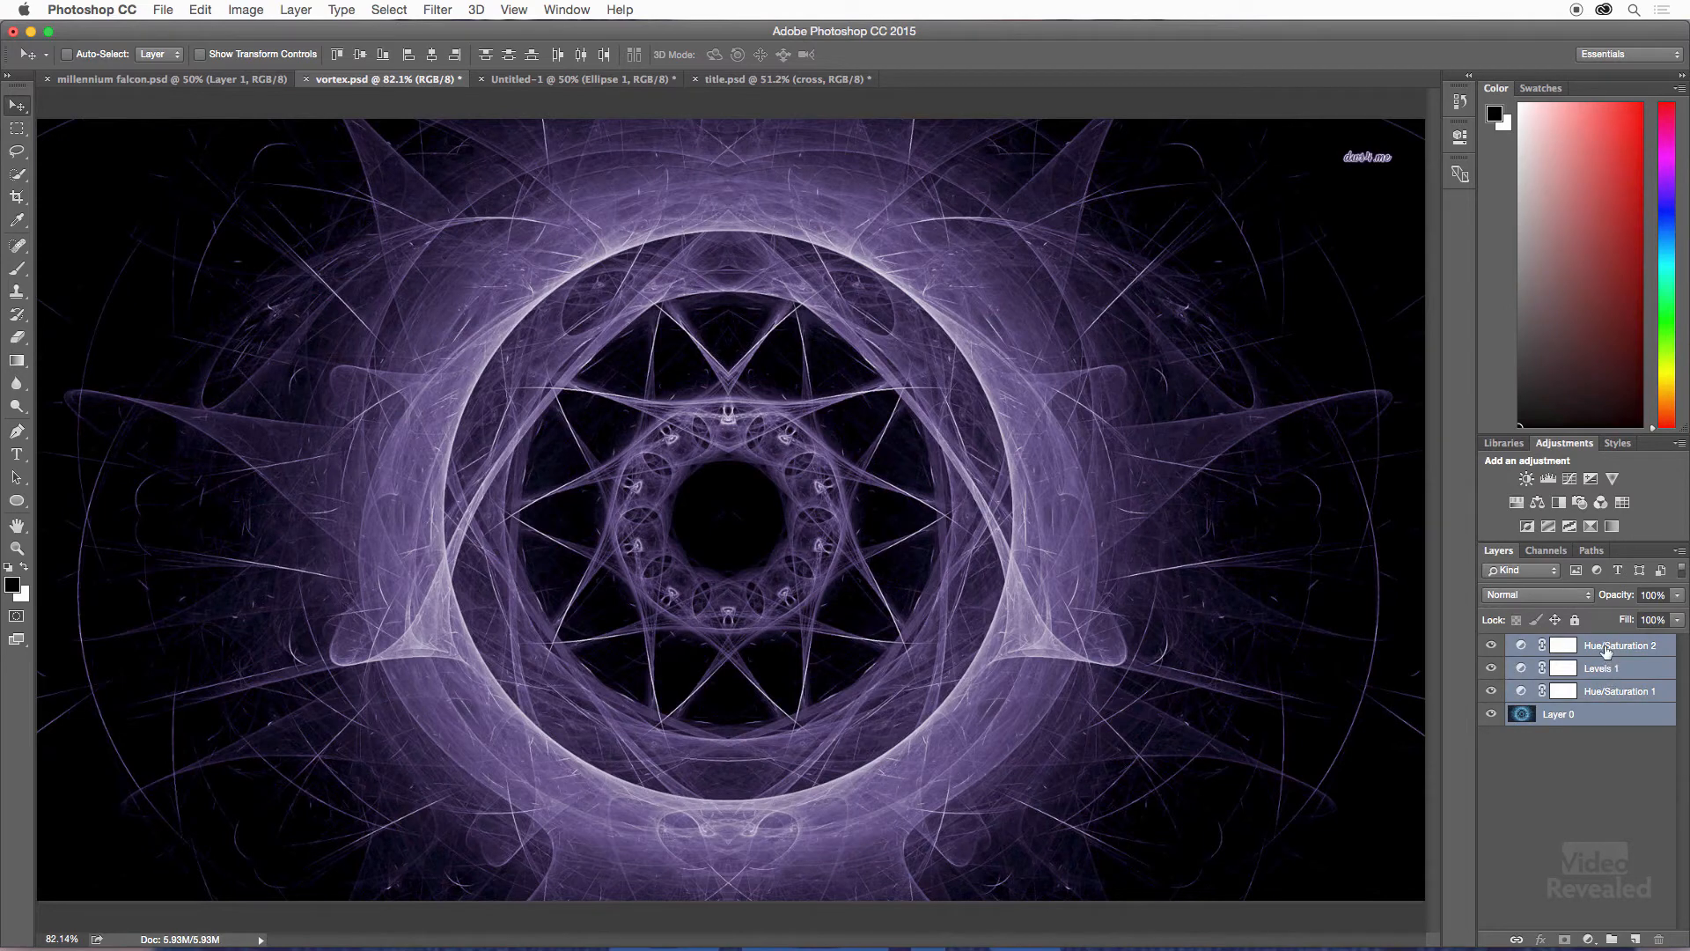
{"action": "left_click_drag", "start_coordinate": [1606, 650], "coordinate": [769, 81]}
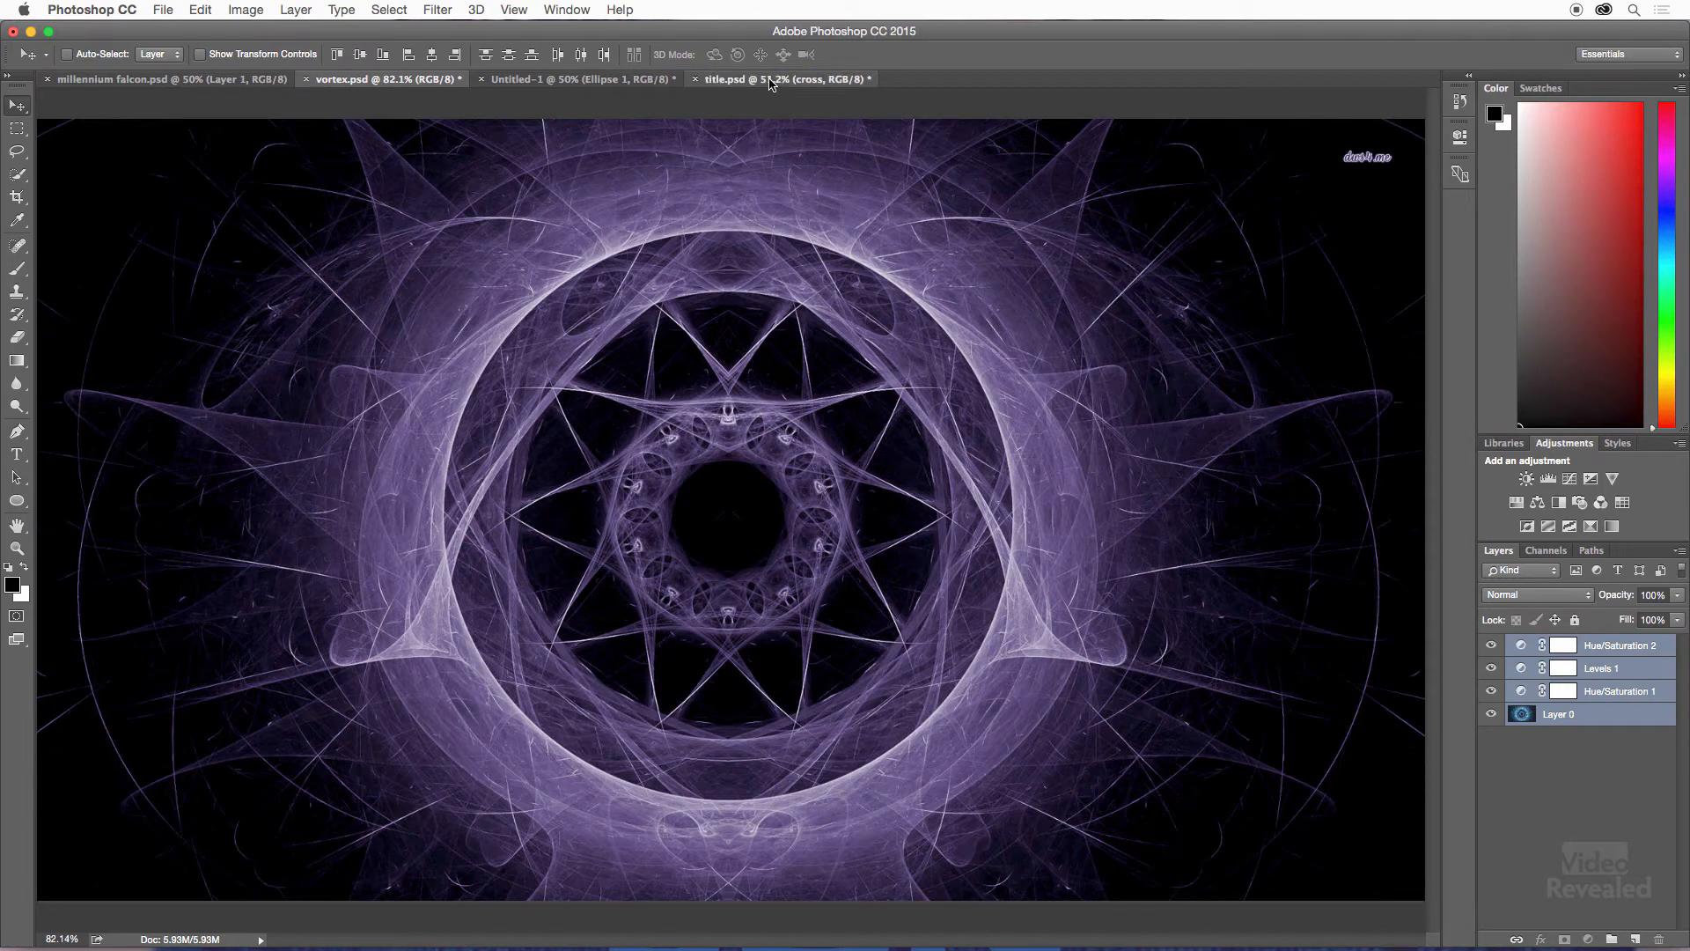
- Check title.psd and Untitled-1, return to vortex.psd, and copy its four selected layers from the canvas into the centre of title.psd
{"action": "left_click", "coordinate": [769, 81]}
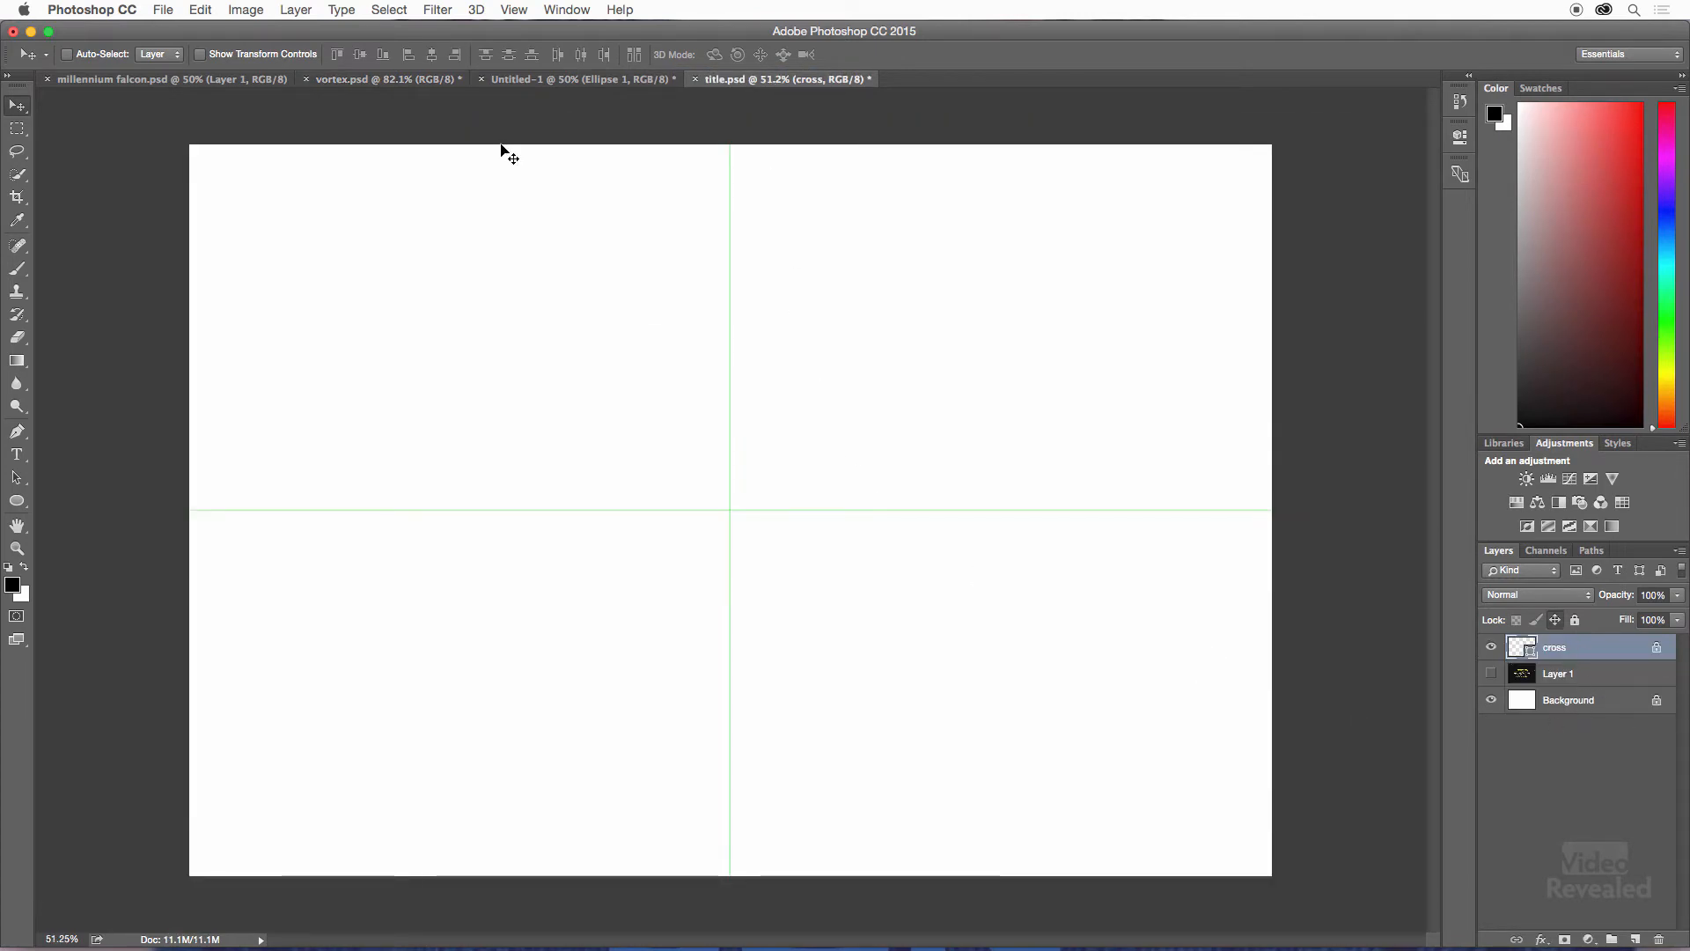
{"action": "left_click", "coordinate": [515, 84]}
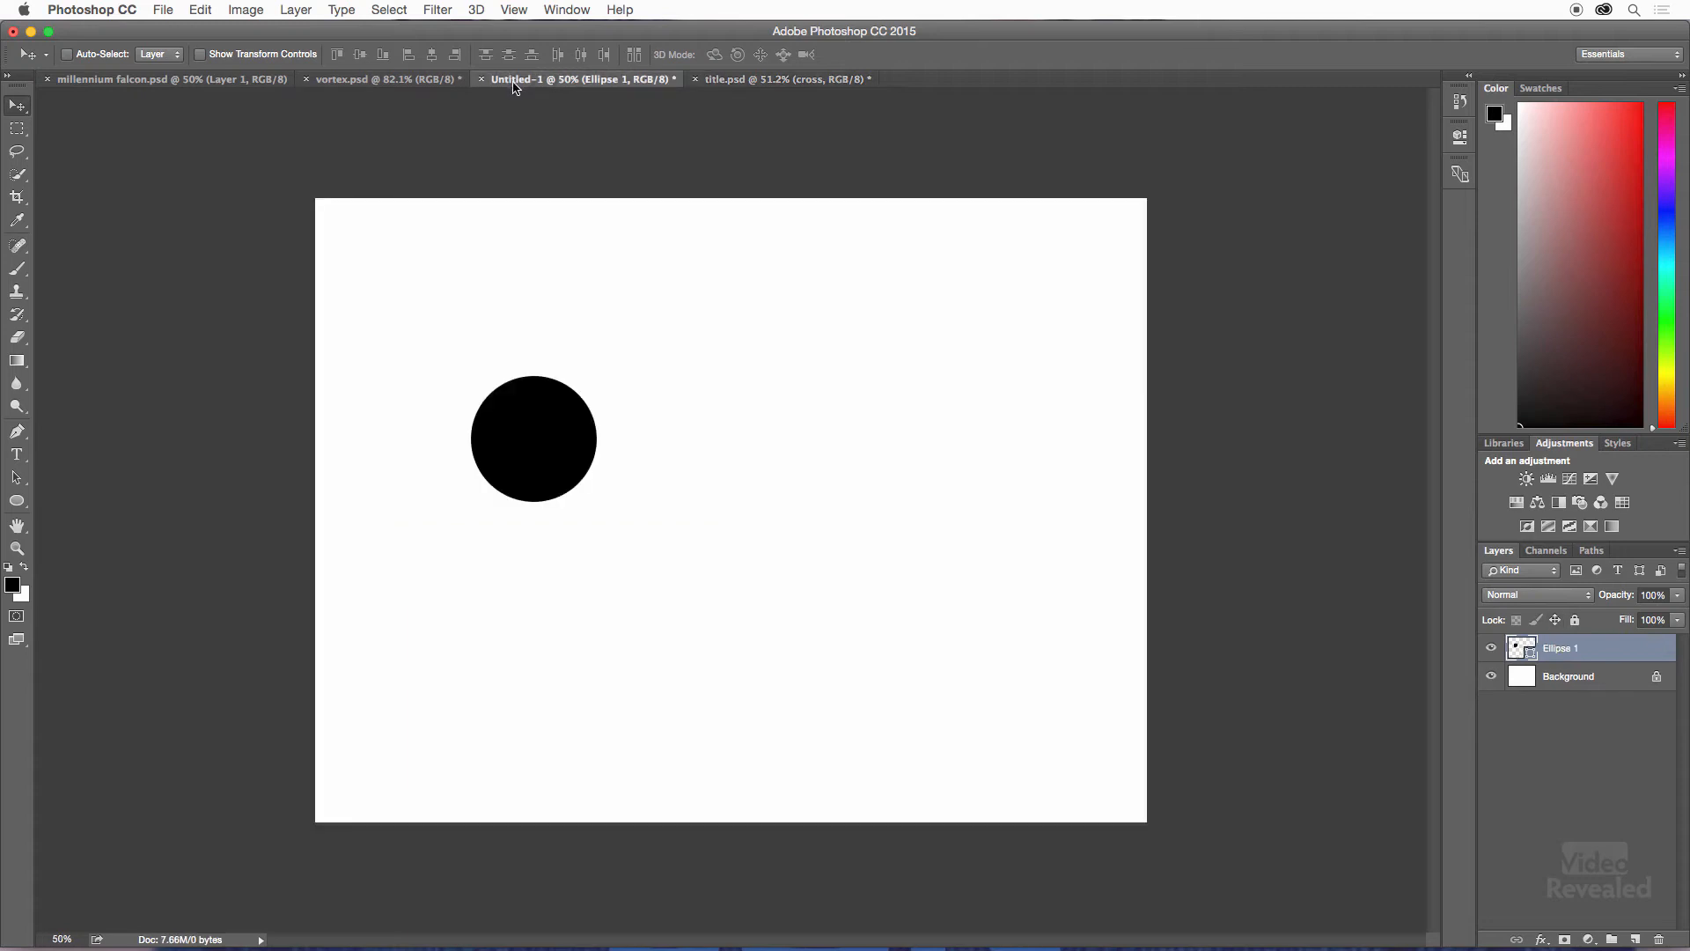
{"action": "left_click", "coordinate": [423, 82]}
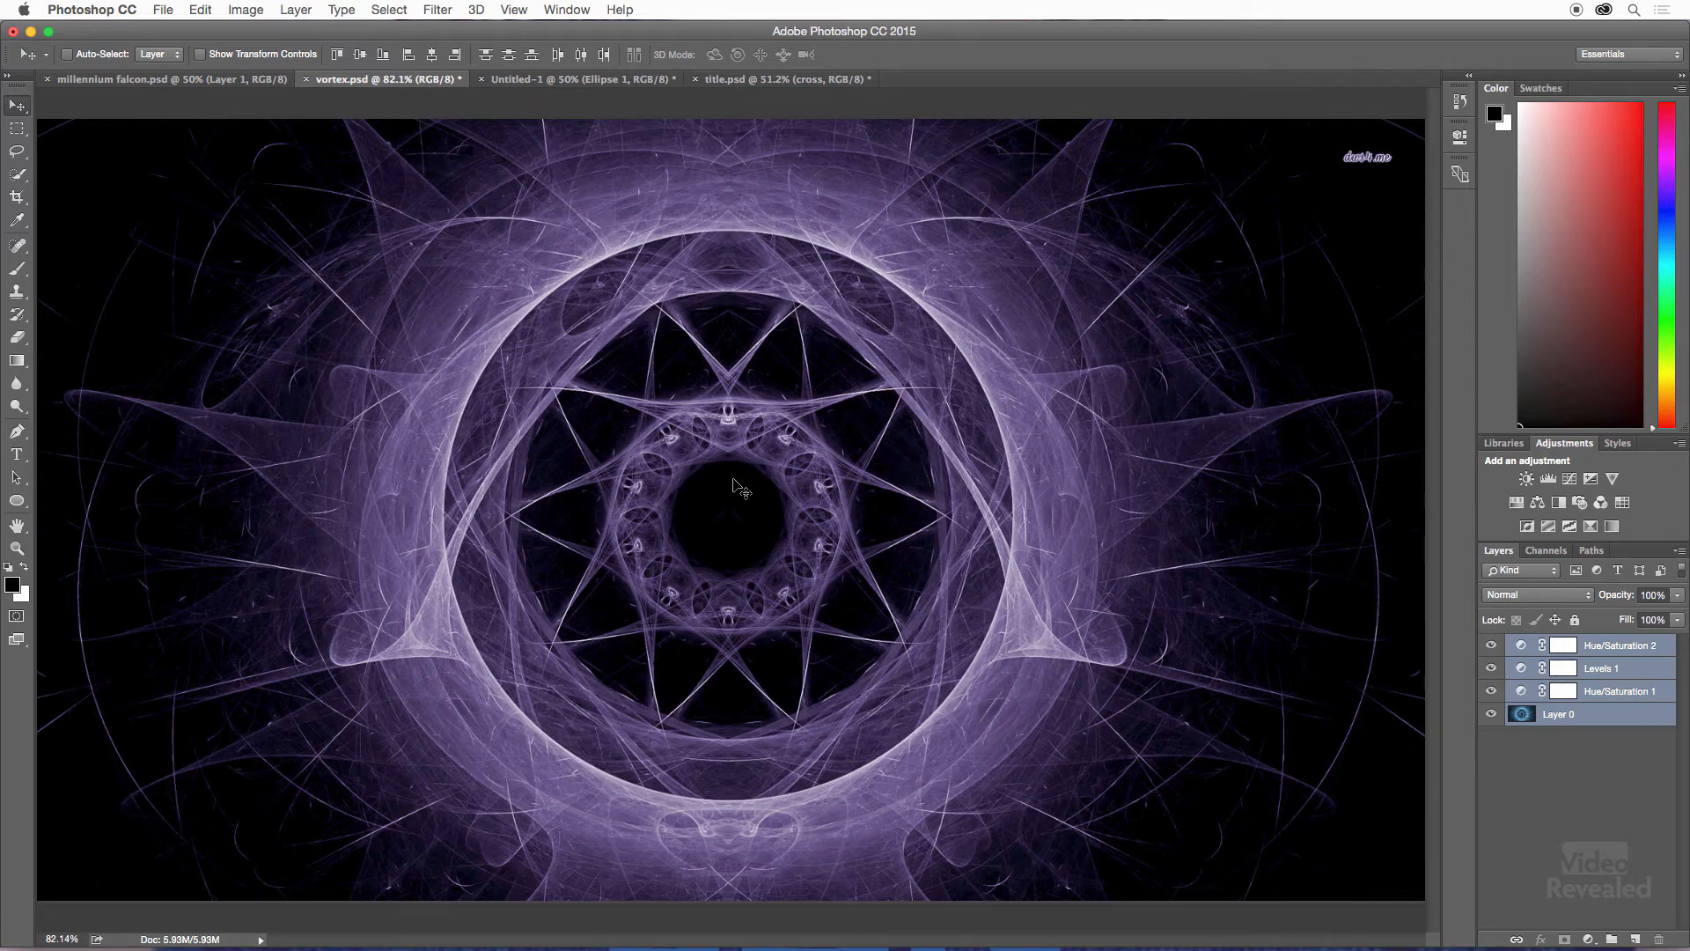
{"action": "left_click_drag", "start_coordinate": [739, 491], "coordinate": [732, 169]}
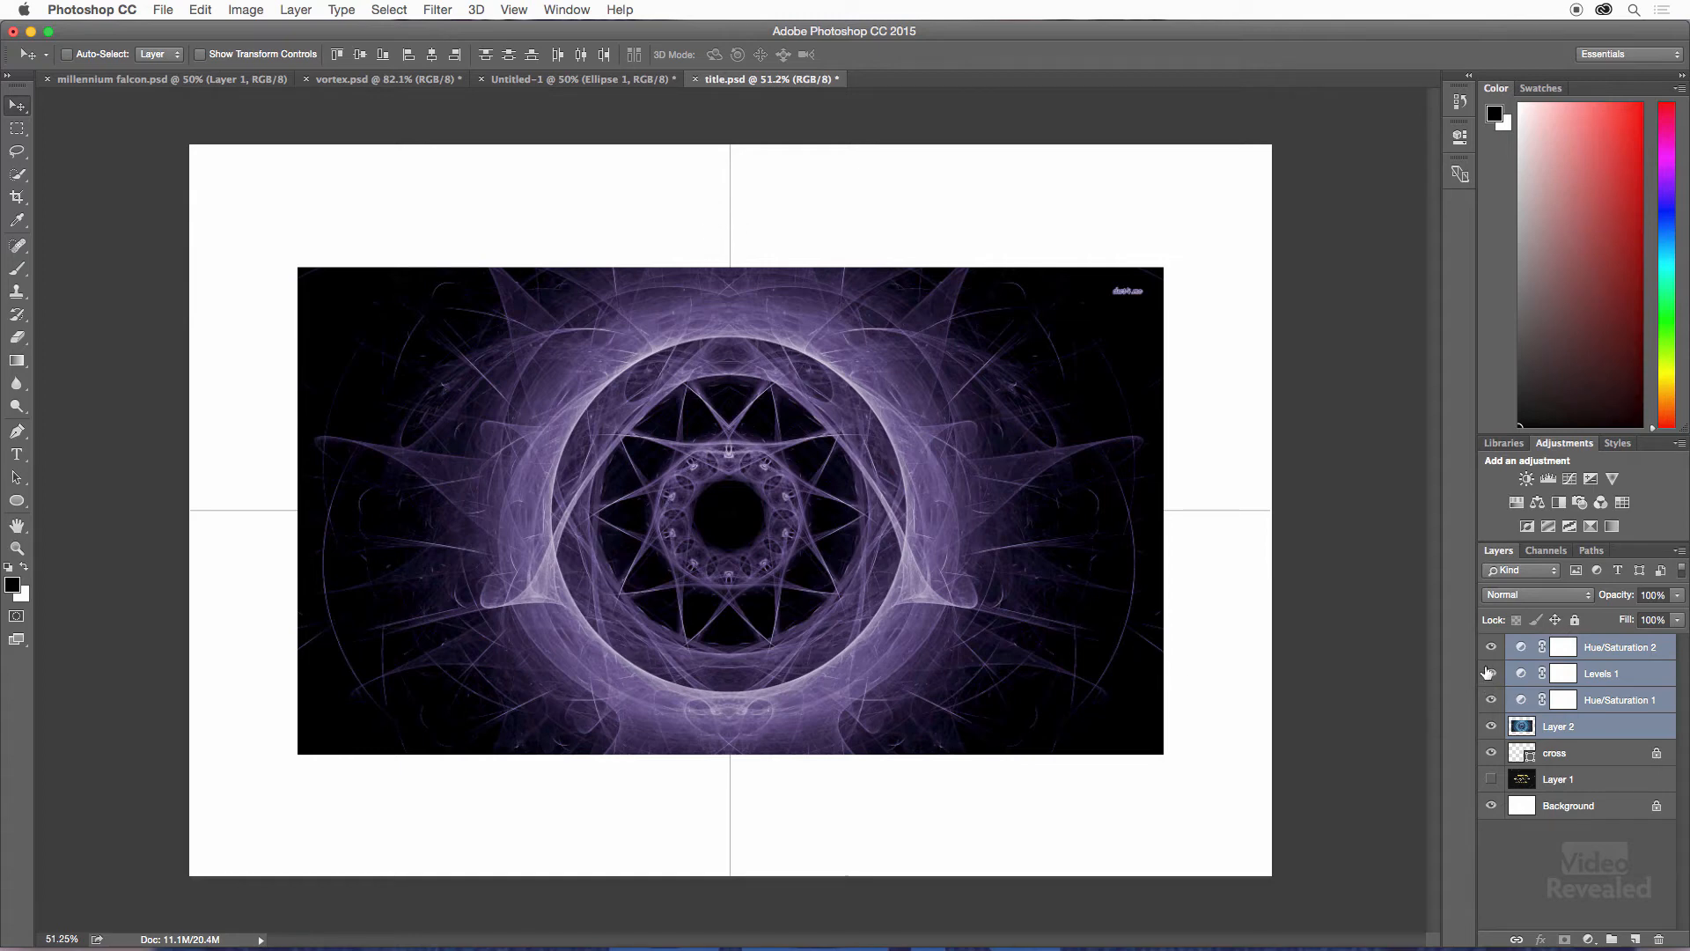
- Hide the Hue/Saturation 2, Levels 1 and Hue/Saturation 1 adjustment layers in title.psd
{"action": "left_click_drag", "start_coordinate": [1490, 658], "coordinate": [1494, 704]}
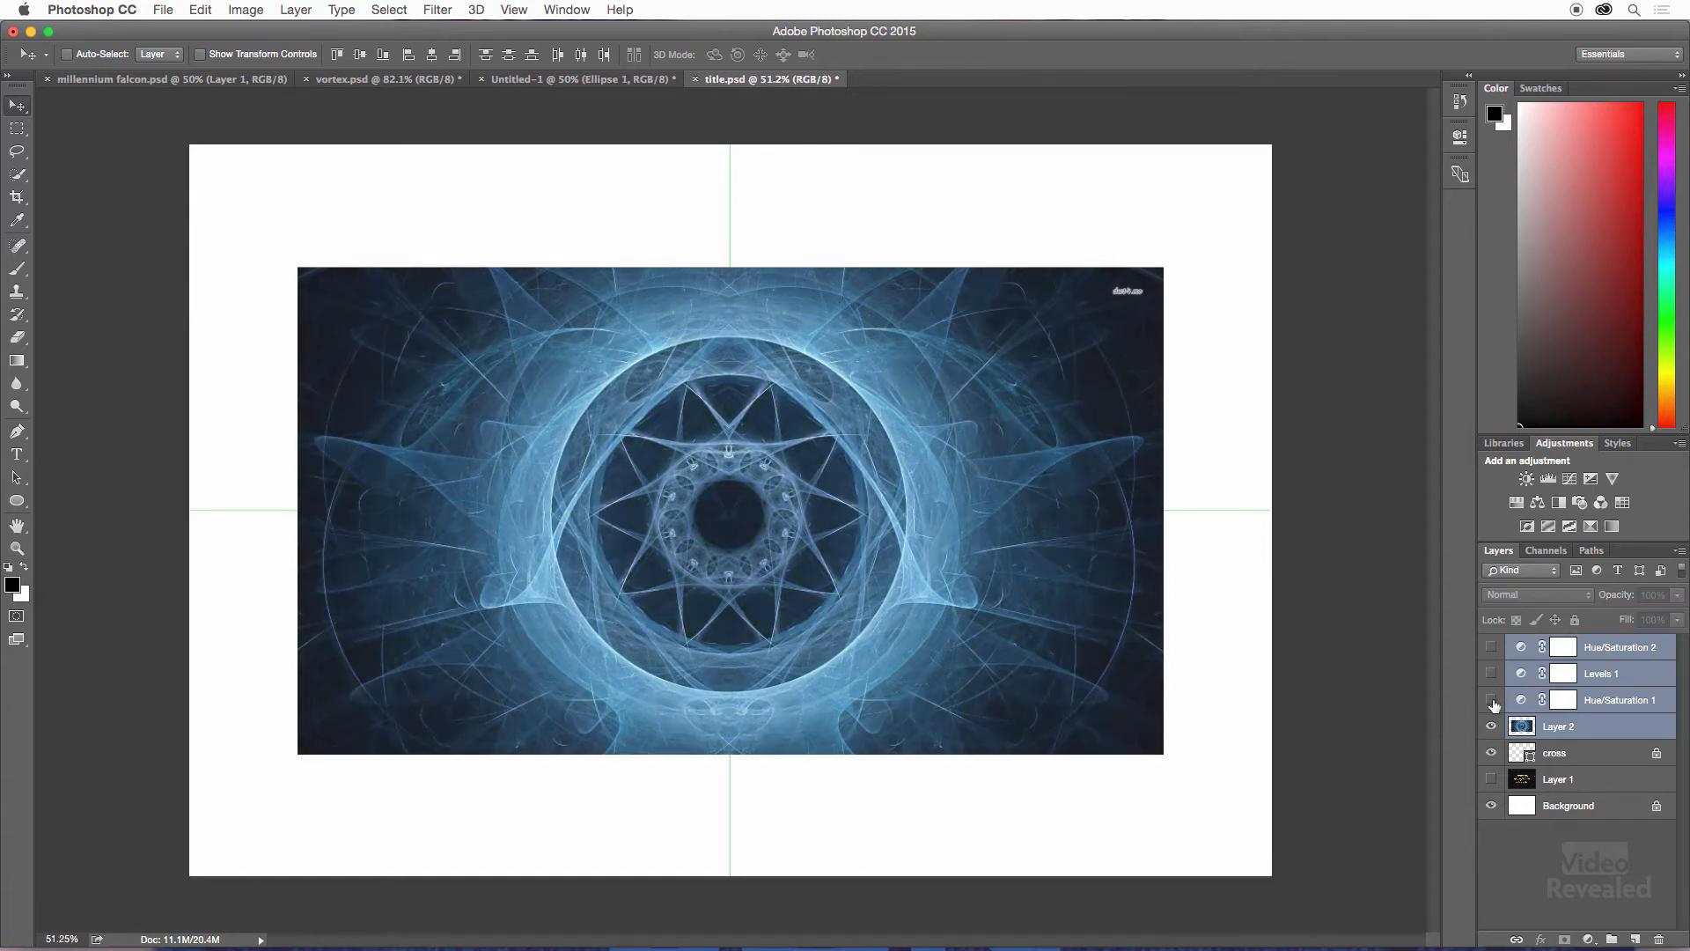
- Delete the four copied vortex layers from title.psd, and hide Layer 0 in vortex.psd
{"action": "key", "text": "Delete"}
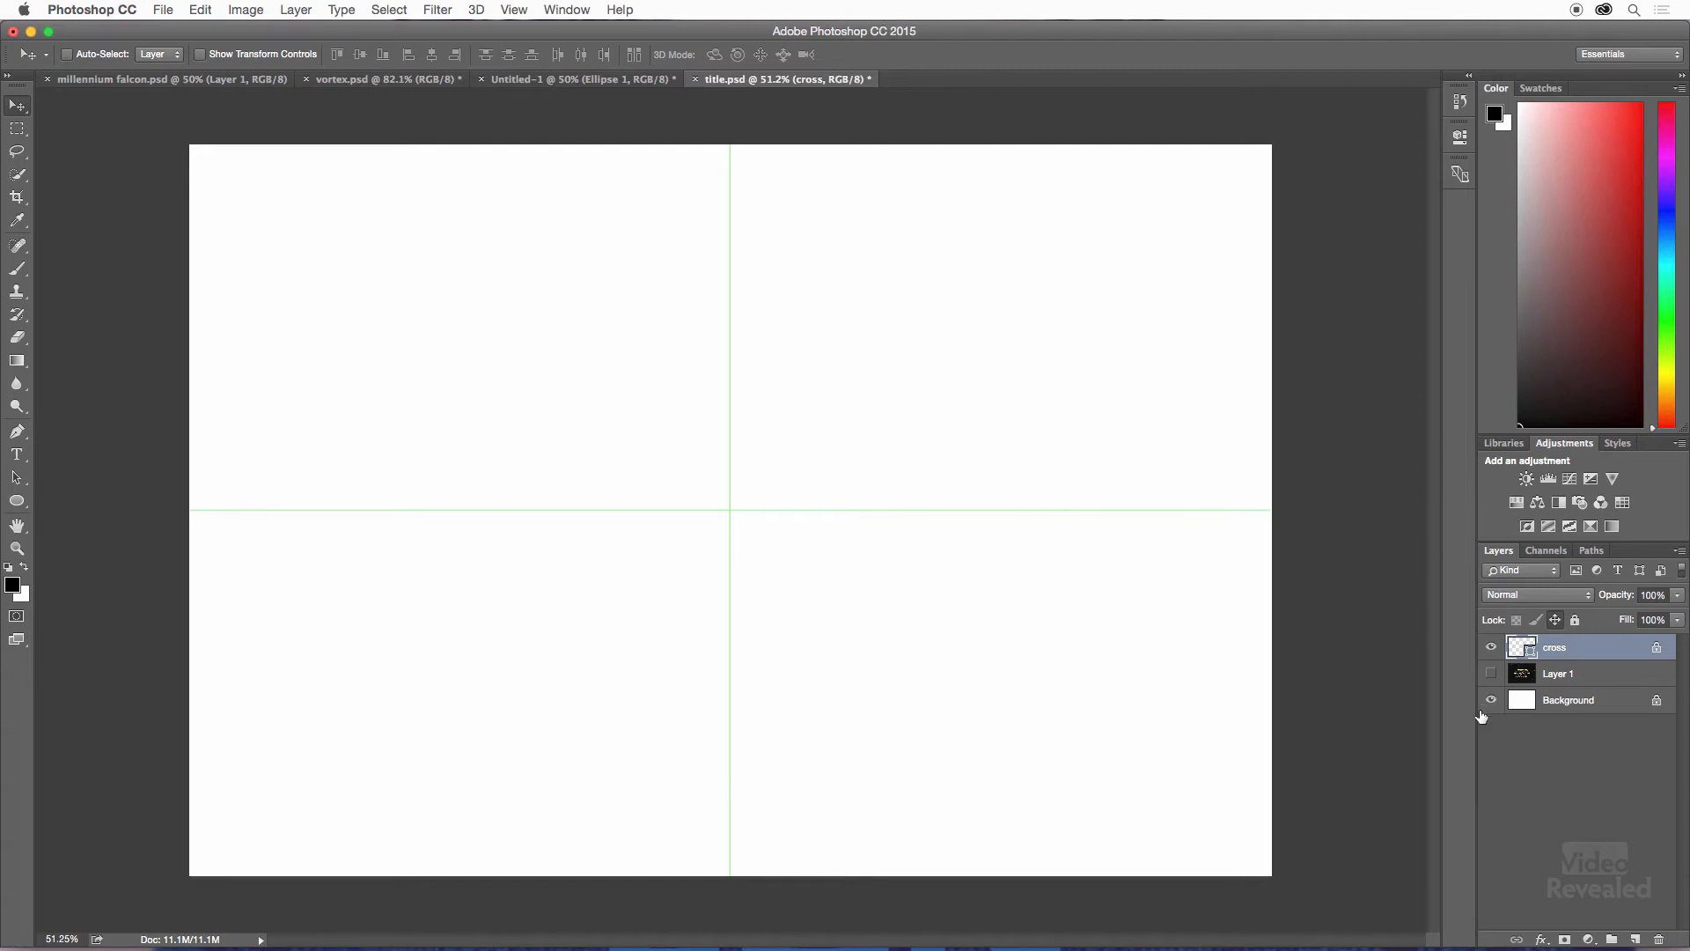
{"action": "left_click", "coordinate": [388, 79]}
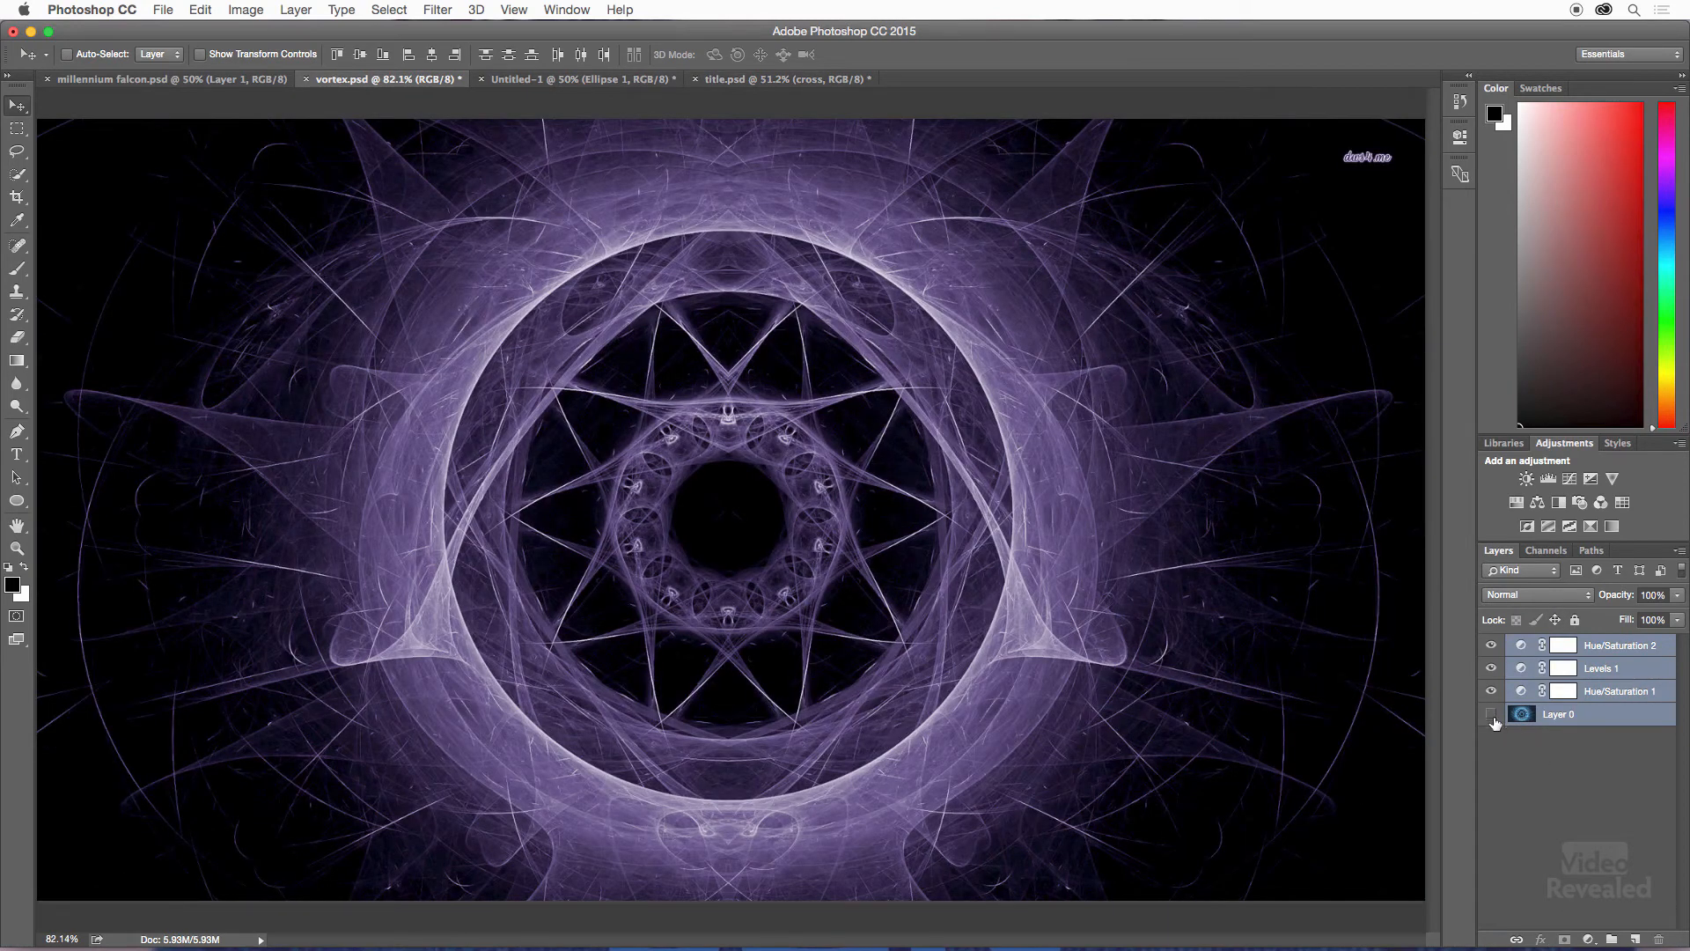
{"action": "left_click", "coordinate": [1493, 716]}
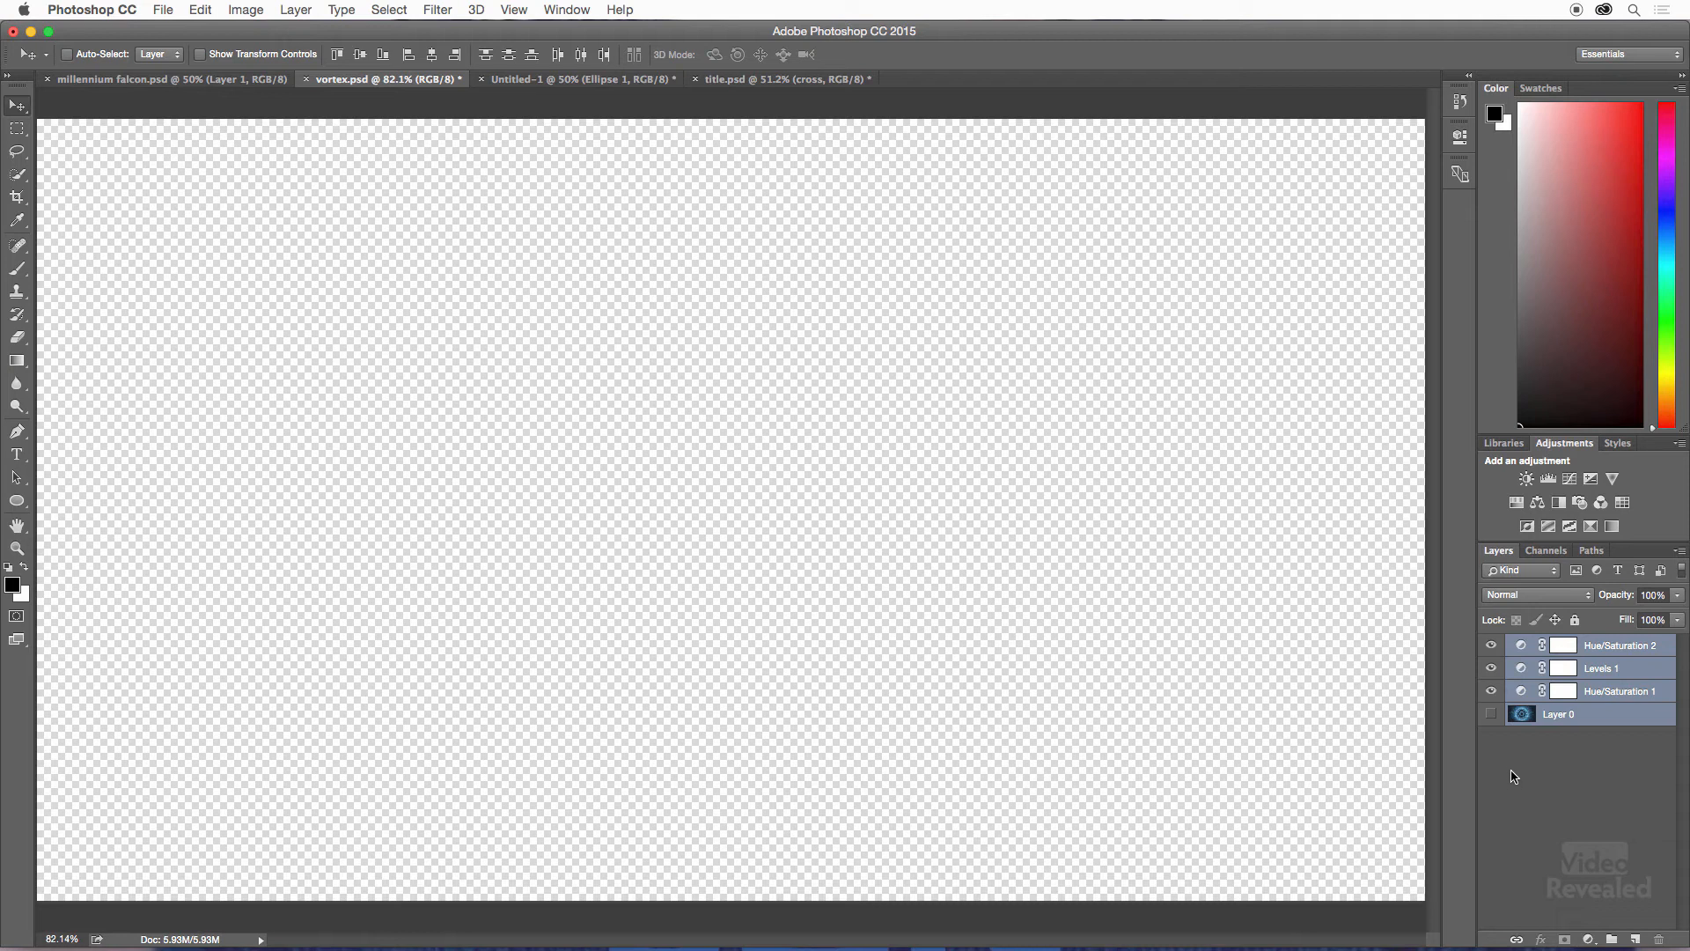
- Select only the Hue/Saturation 1, Levels 1 and Hue/Saturation 2 adjustment layers in vortex.psd and copy them from the canvas into title.psd
{"action": "left_click", "coordinate": [1595, 749]}
{"action": "left_click", "coordinate": [1602, 692]}
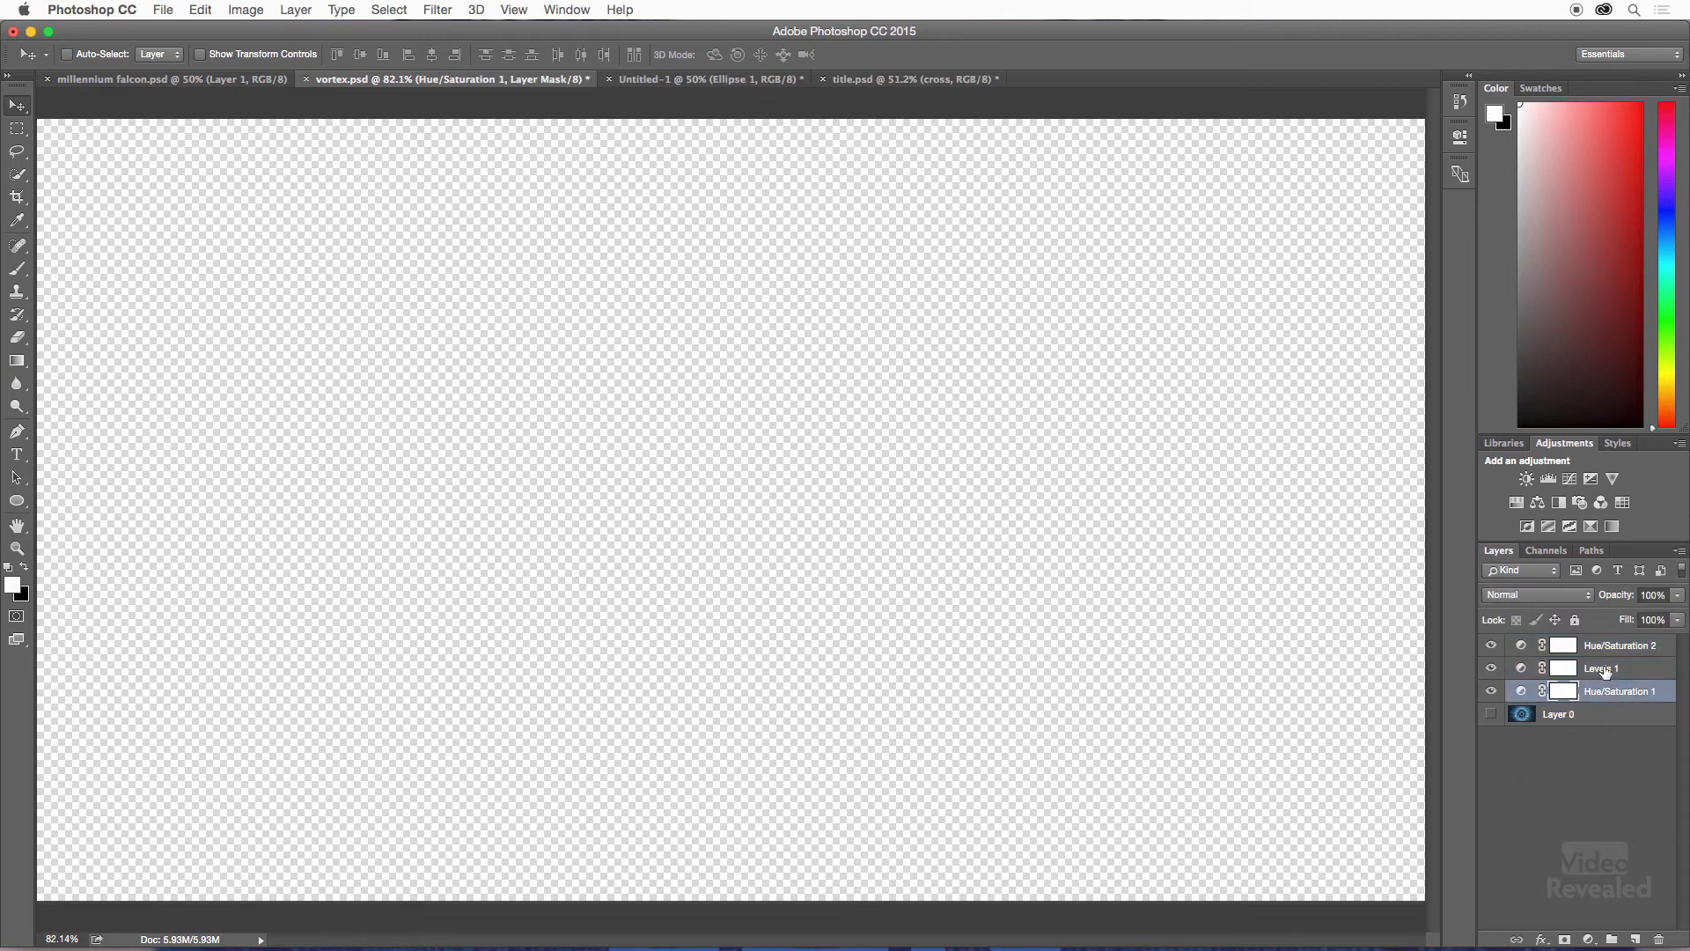
{"action": "left_click", "coordinate": [1604, 651], "text": "shift"}
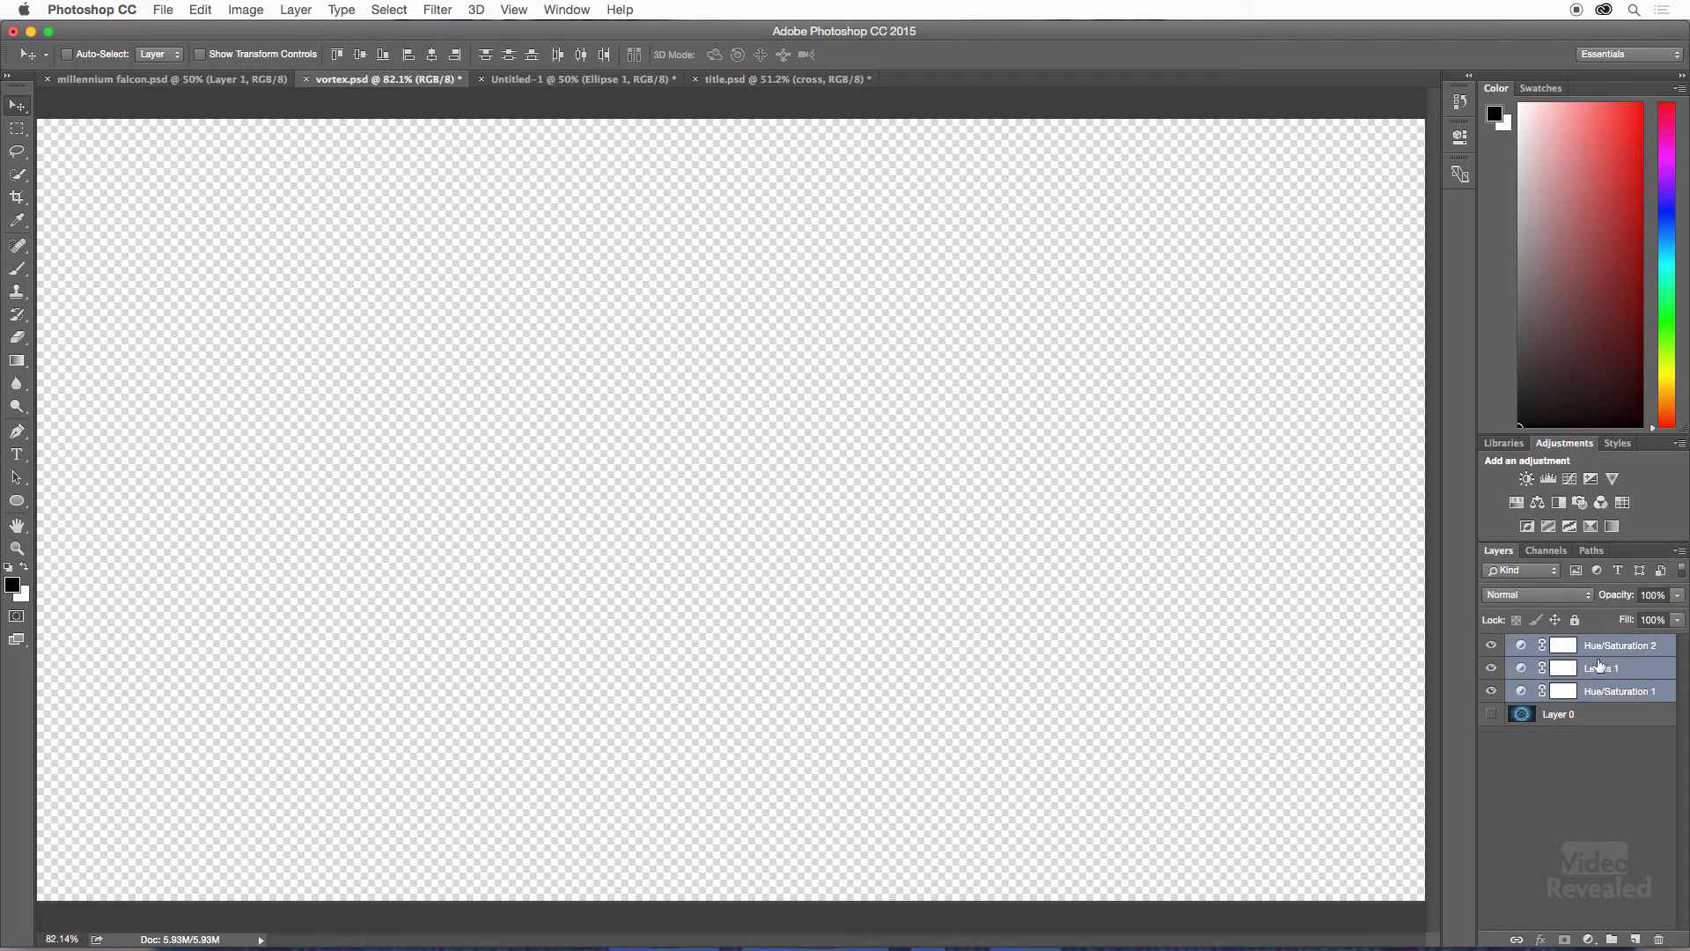
{"action": "left_click_drag", "start_coordinate": [728, 370], "coordinate": [742, 83]}
{"action": "left_click_drag", "start_coordinate": [790, 340], "coordinate": [790, 340]}
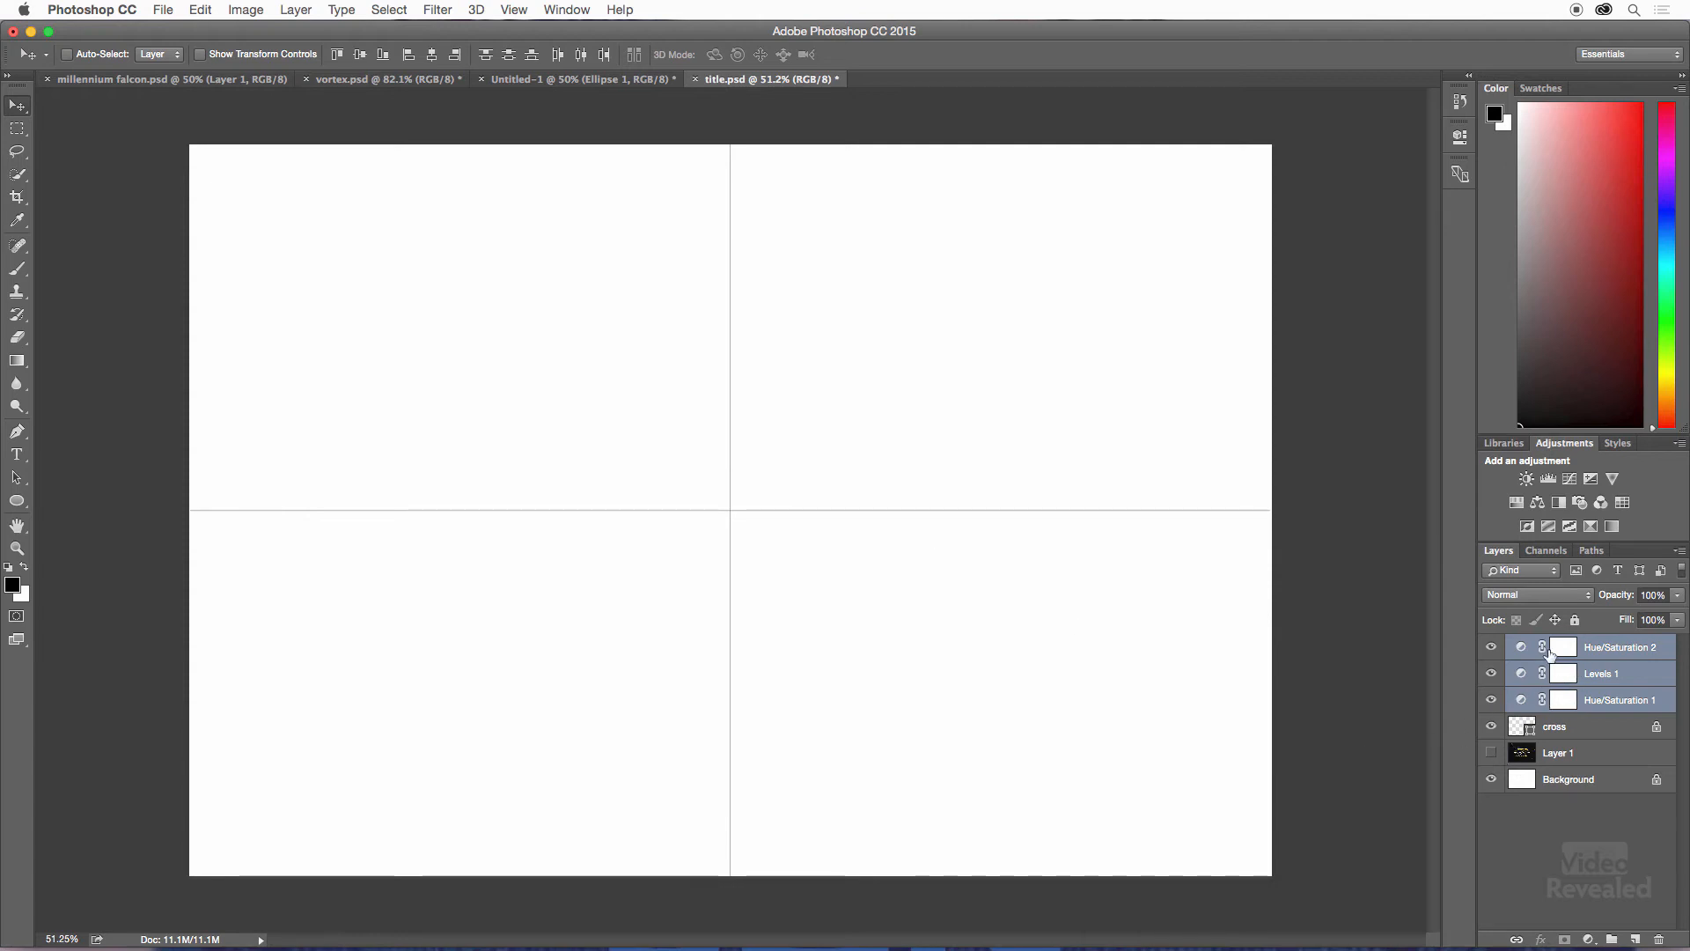
- Show Layer 1 in title.psd and hide the Hue/Saturation 1, Levels 1 and Hue/Saturation 2 adjustment layers above it
{"action": "left_click", "coordinate": [1492, 754]}
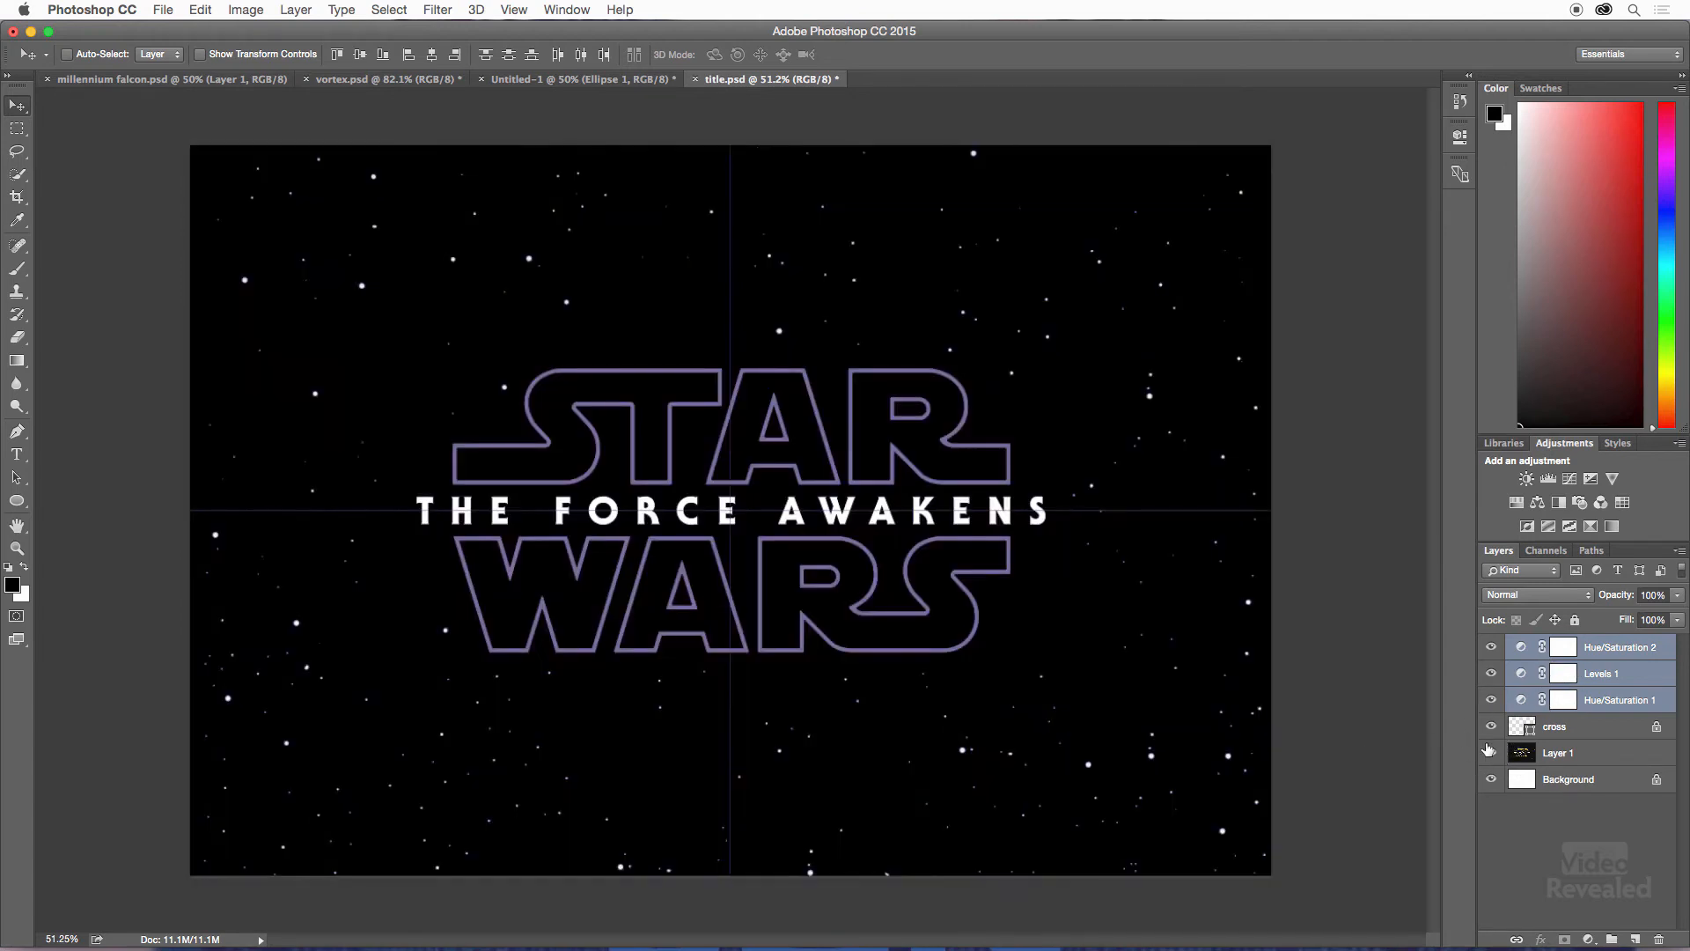
{"action": "left_click", "coordinate": [1492, 700]}
{"action": "left_click", "coordinate": [1491, 673]}
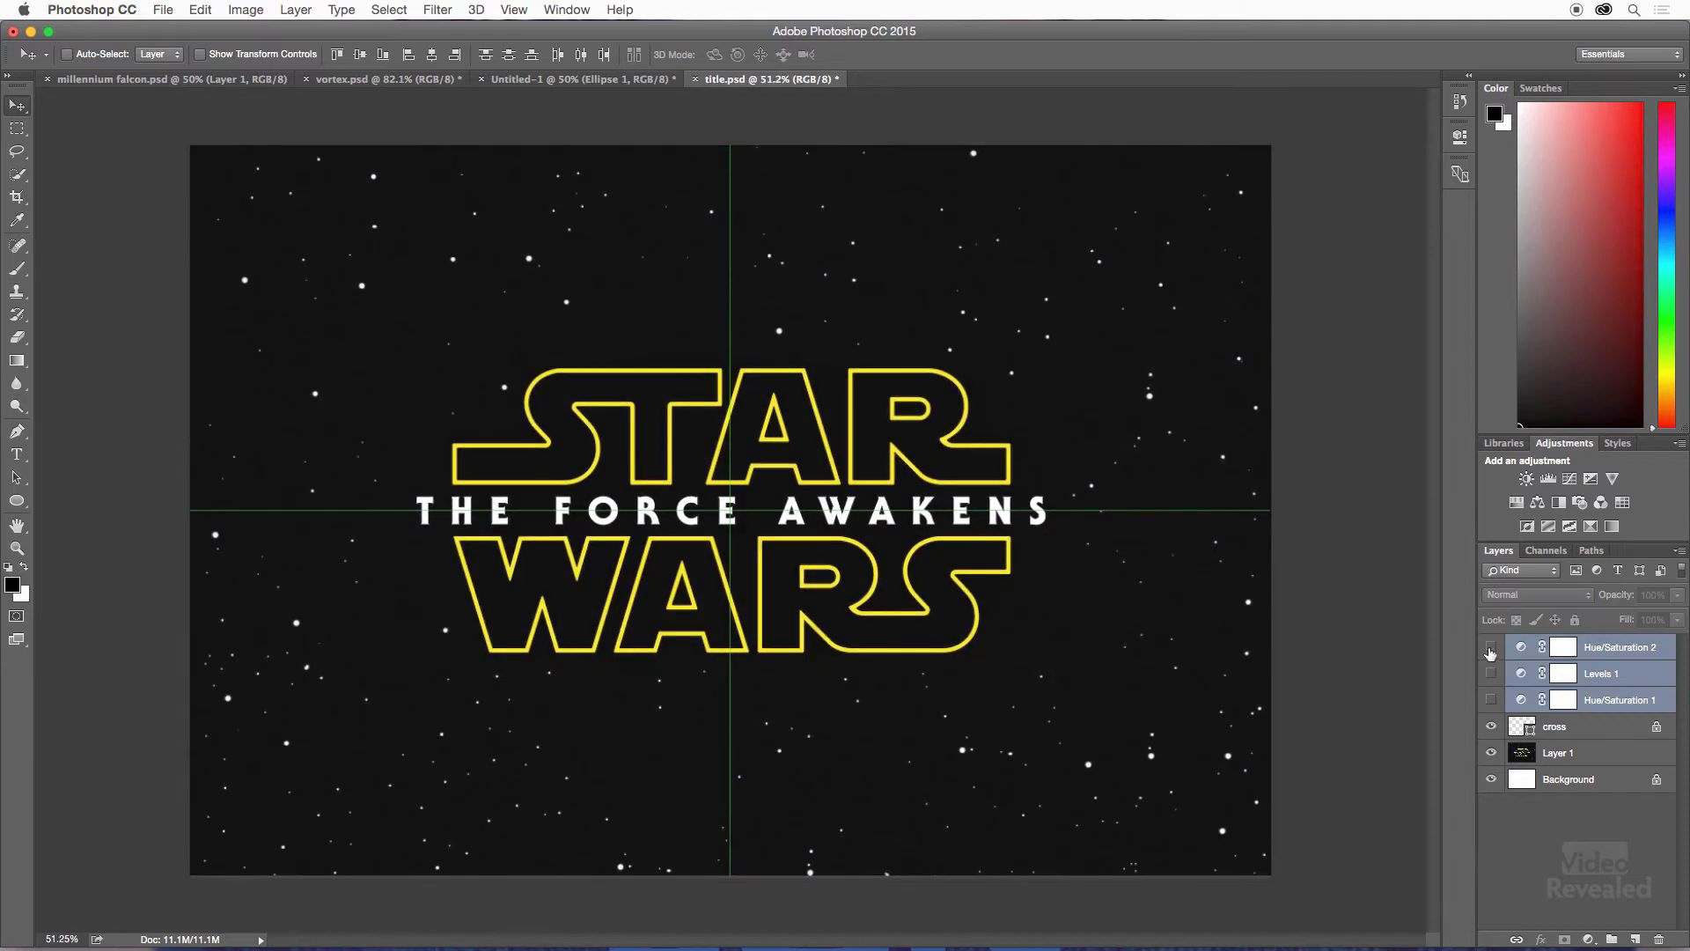